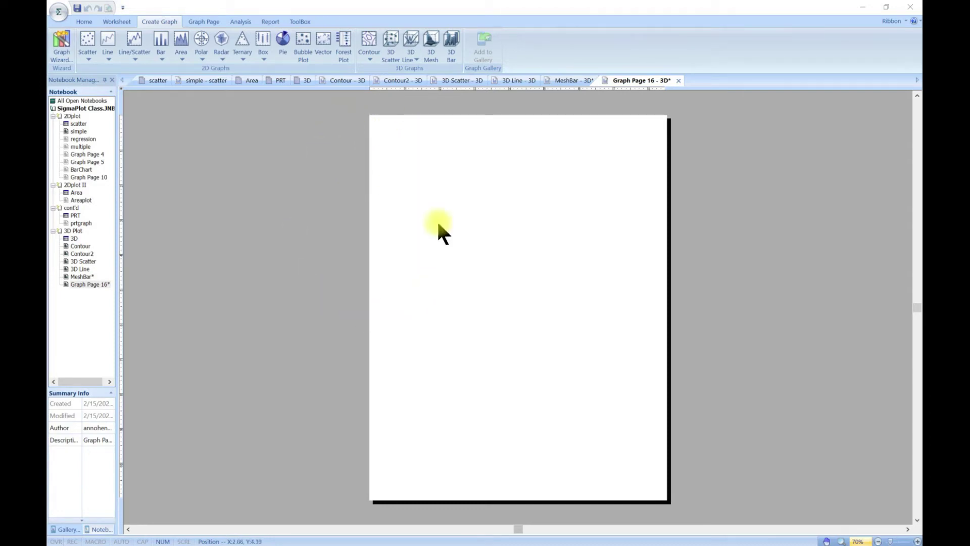
- Dismiss the 3D Mesh data format dialog and select rows 1–20 of columns 1-X to 3-Z
left_click(431, 44)
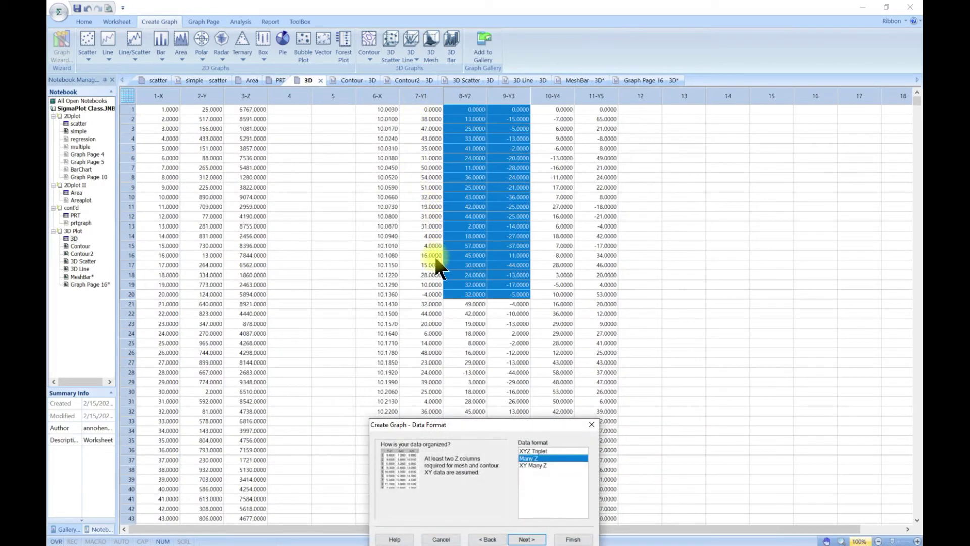
left_click(590, 423)
left_click(381, 324)
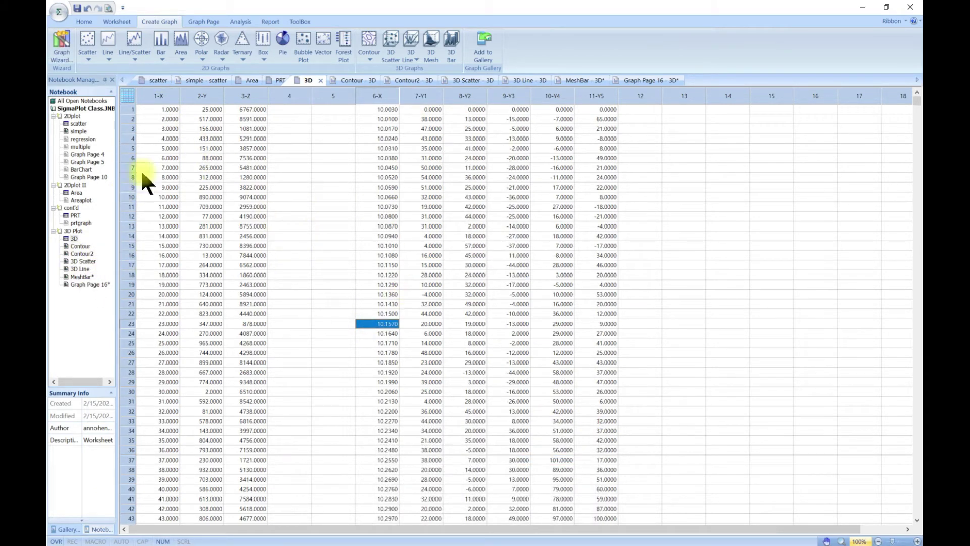
left_click_drag(152, 114, 242, 297)
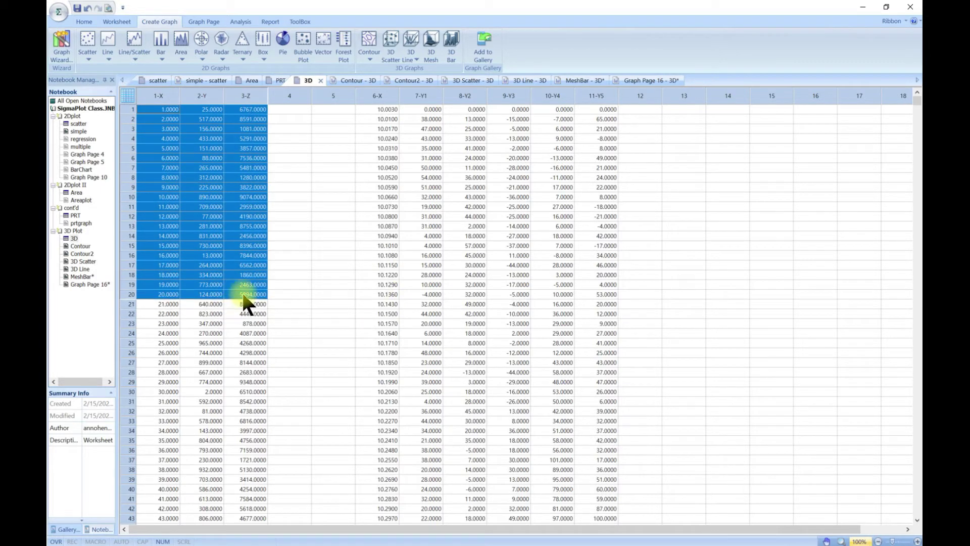
- Create 3D Graph 7, a mesh plot of the selection using the XYZ Triplet data format
left_click(429, 48)
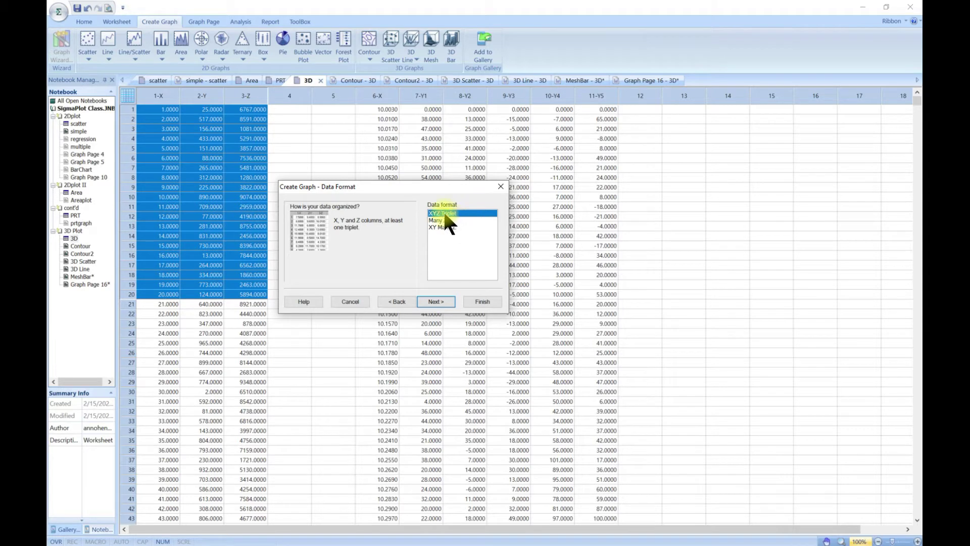
left_click(432, 301)
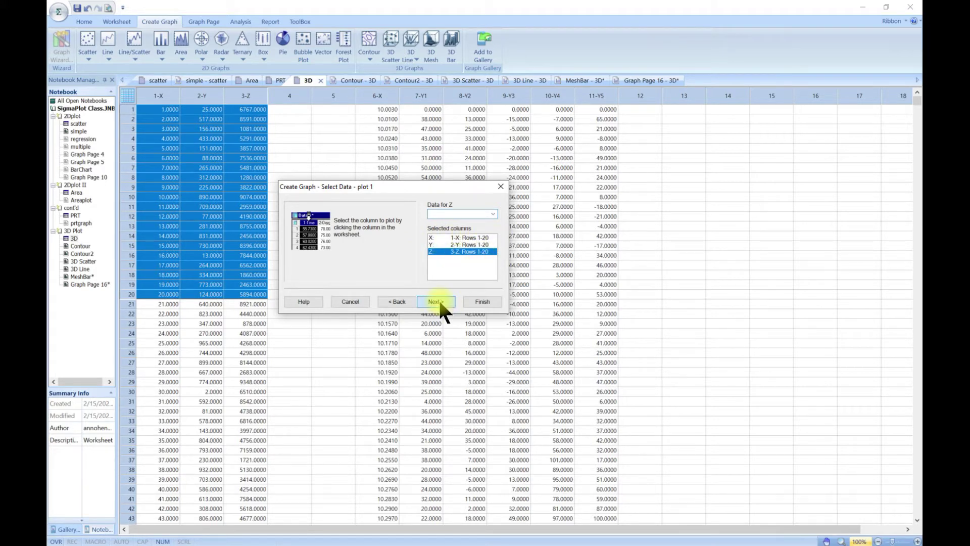
left_click(490, 297)
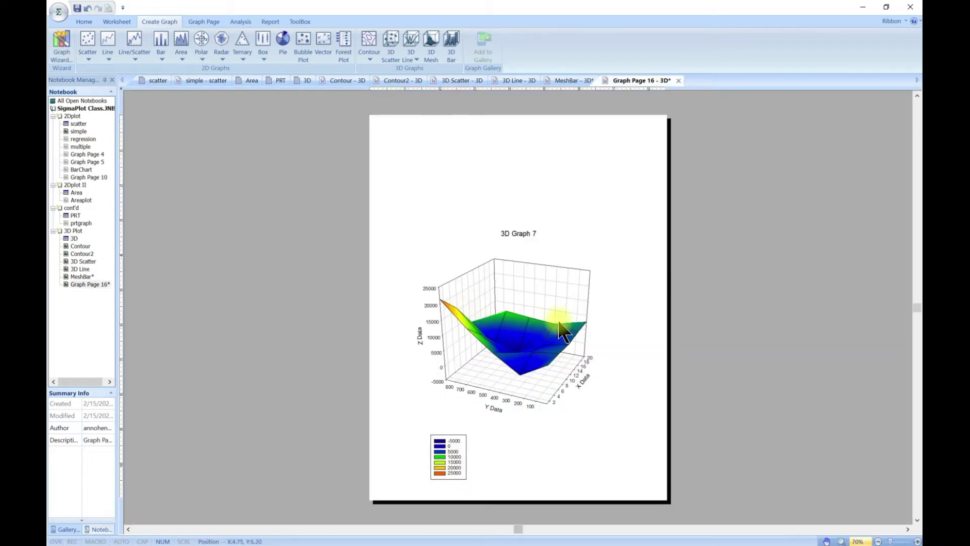
- Move the colour legend to the graph's top-right and open Graph Properties for 3D Graph 7
left_click(466, 454)
left_click(472, 429)
left_click_drag(584, 262, 602, 218)
scroll(547, 320, "up", 4)
scroll(548, 321, "up", 2)
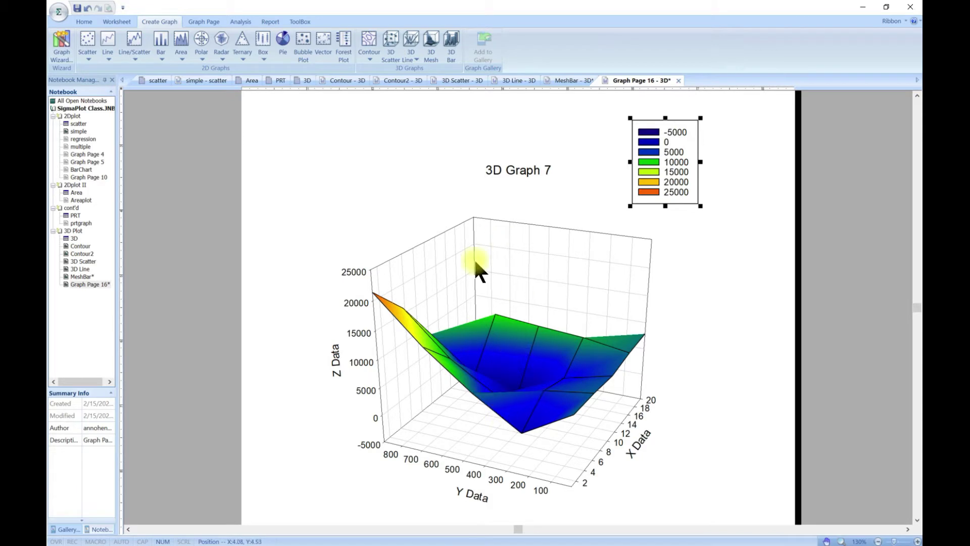
left_click(487, 271)
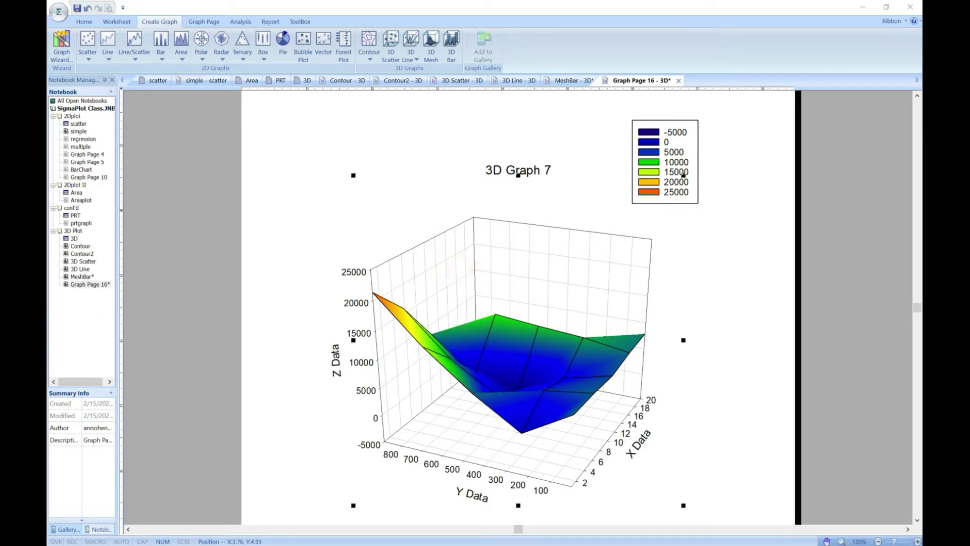
left_click_drag(206, 10, 152, 44)
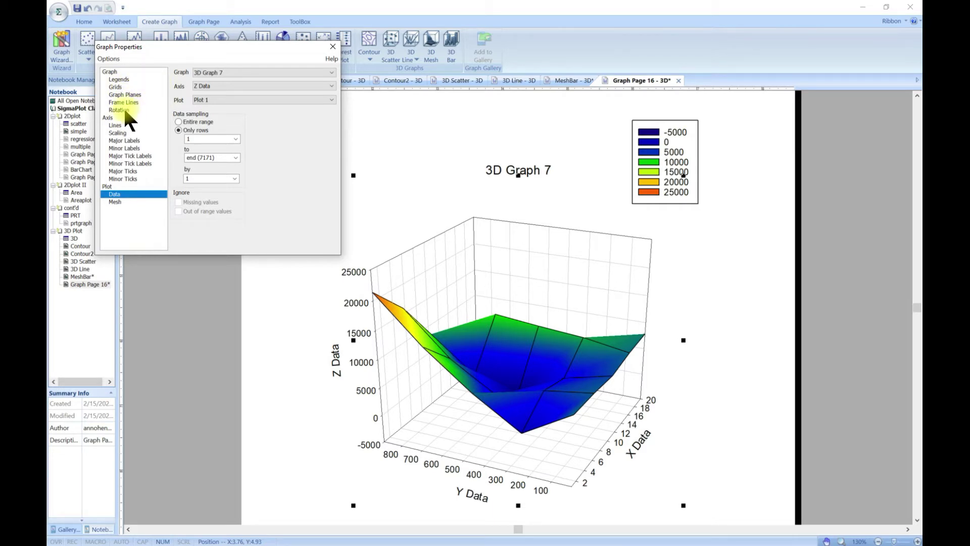
- Enable Show front lines under Frame Lines to box the mesh, then view the Rotation settings
left_click(119, 80)
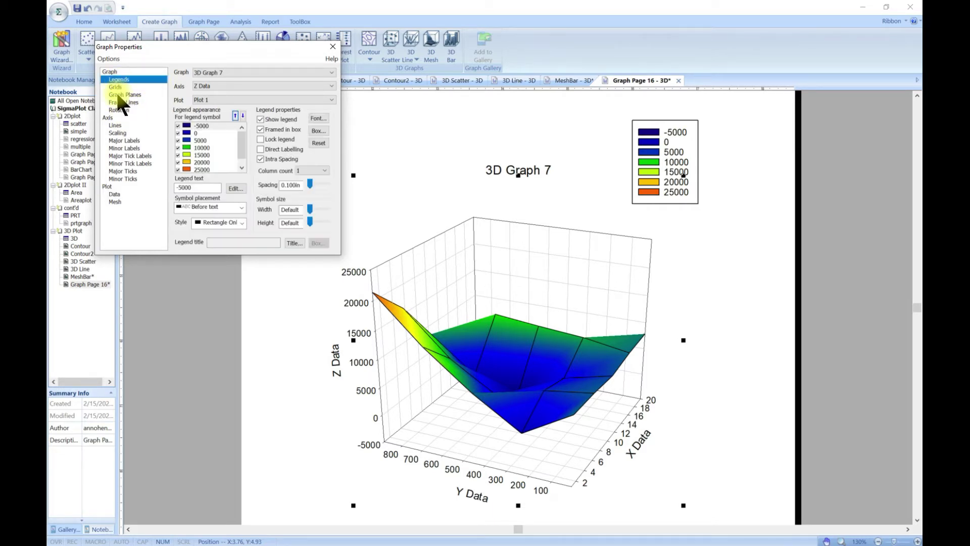
left_click(119, 87)
left_click(120, 94)
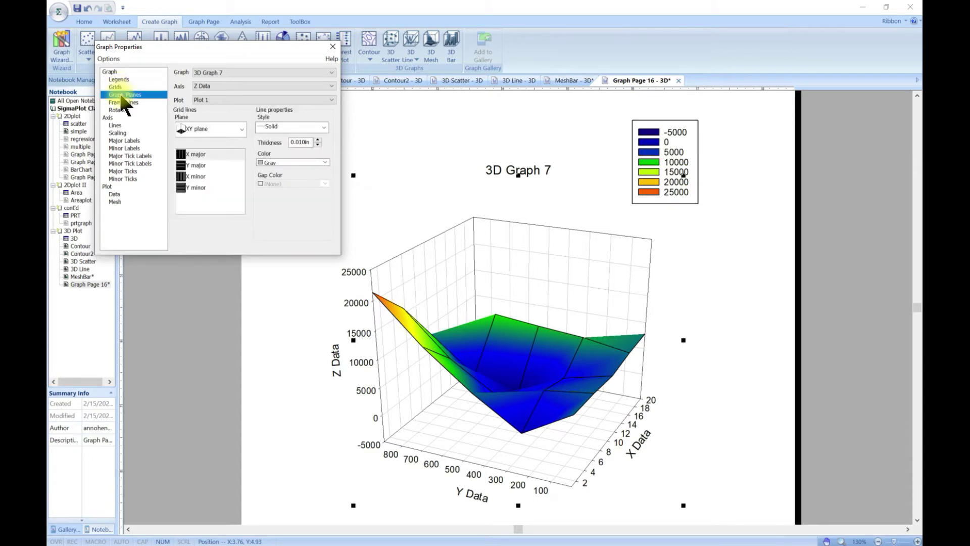
left_click(122, 103)
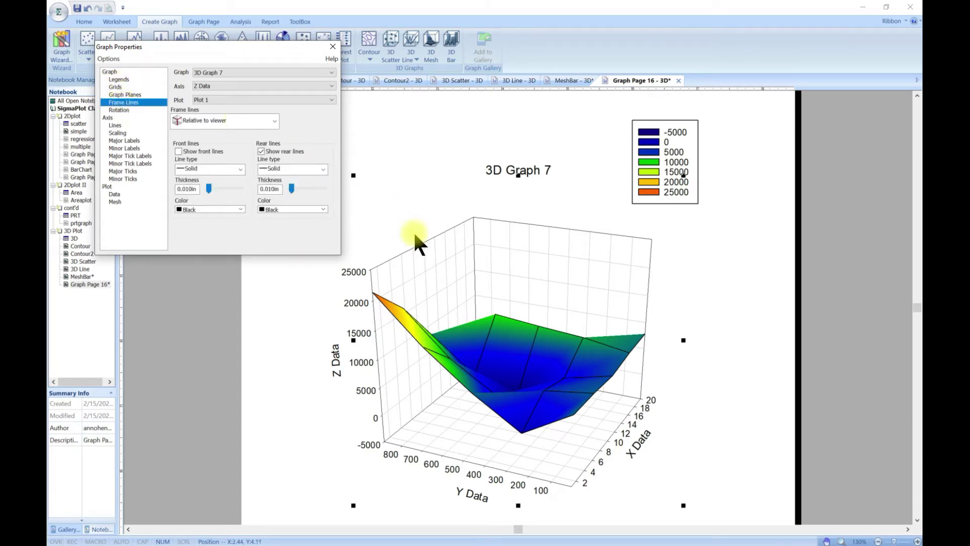
left_click(179, 150)
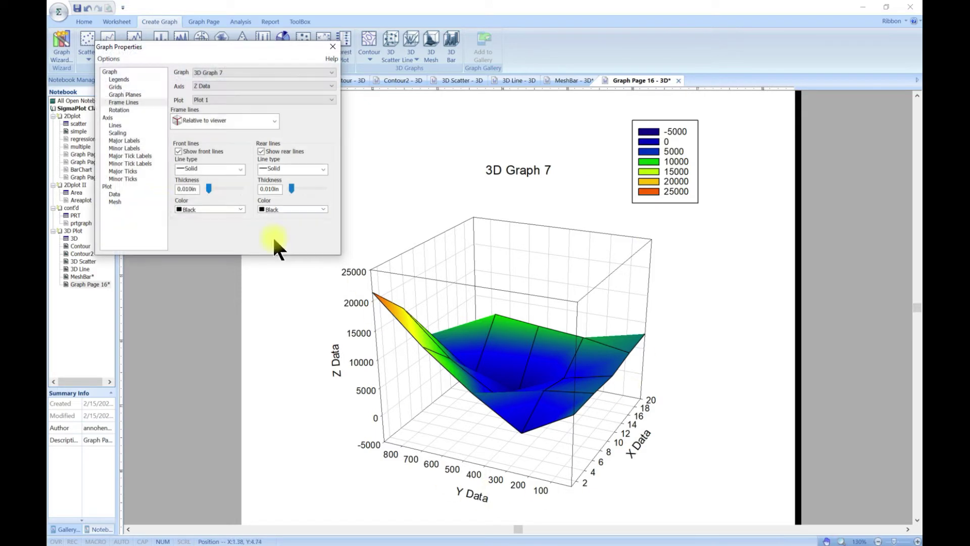
left_click(123, 109)
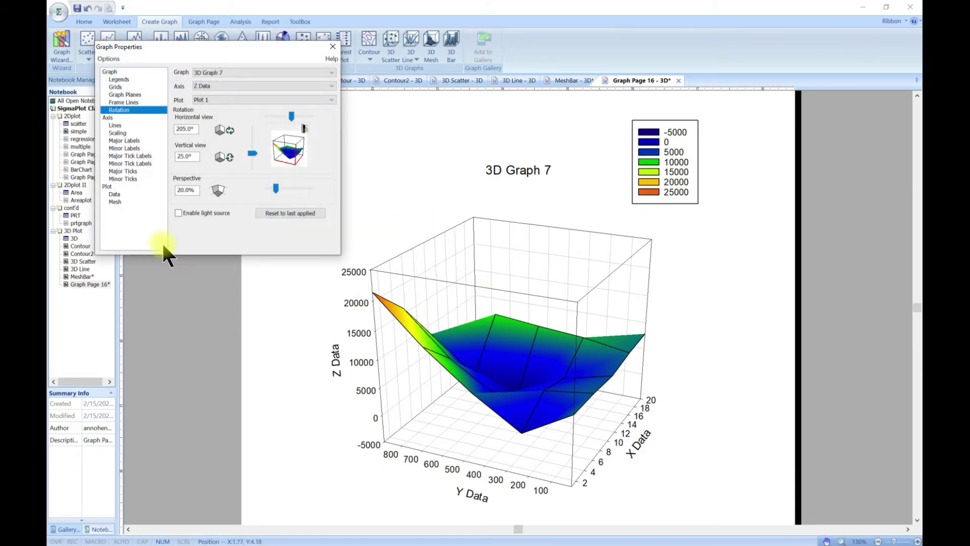
- Fill the mesh with the Firehouse colour scheme, keeping Firehouse 1 as the first colour
left_click(115, 202)
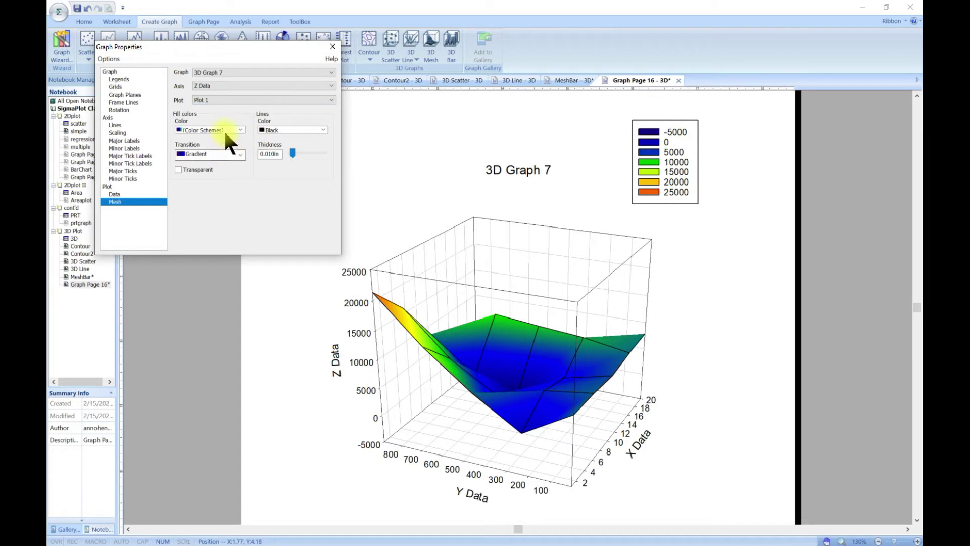
left_click(239, 129)
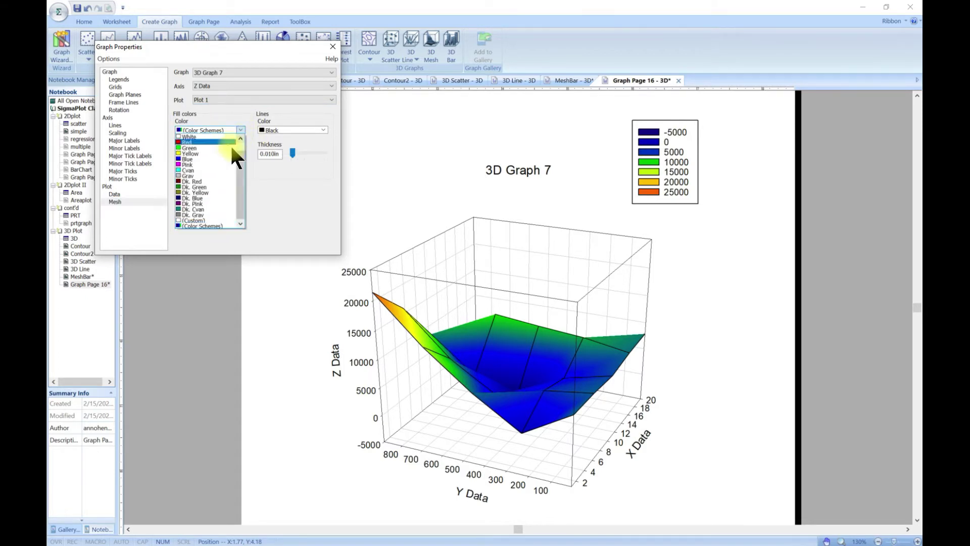
left_click(201, 143)
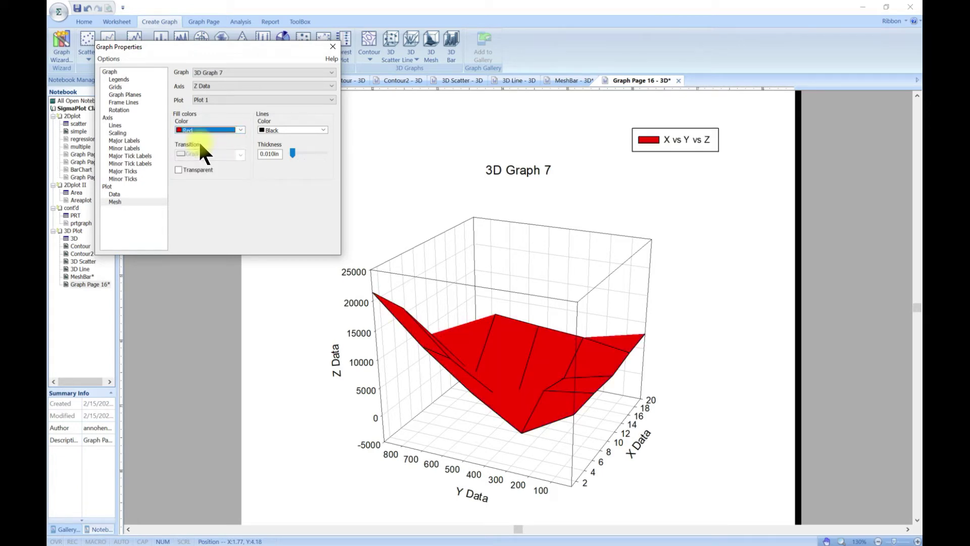
left_click(239, 130)
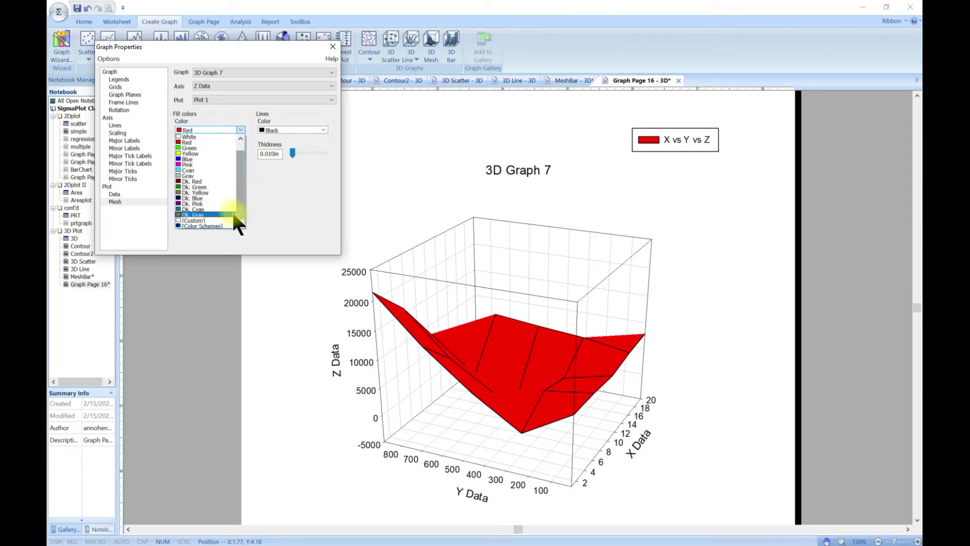
left_click(213, 226)
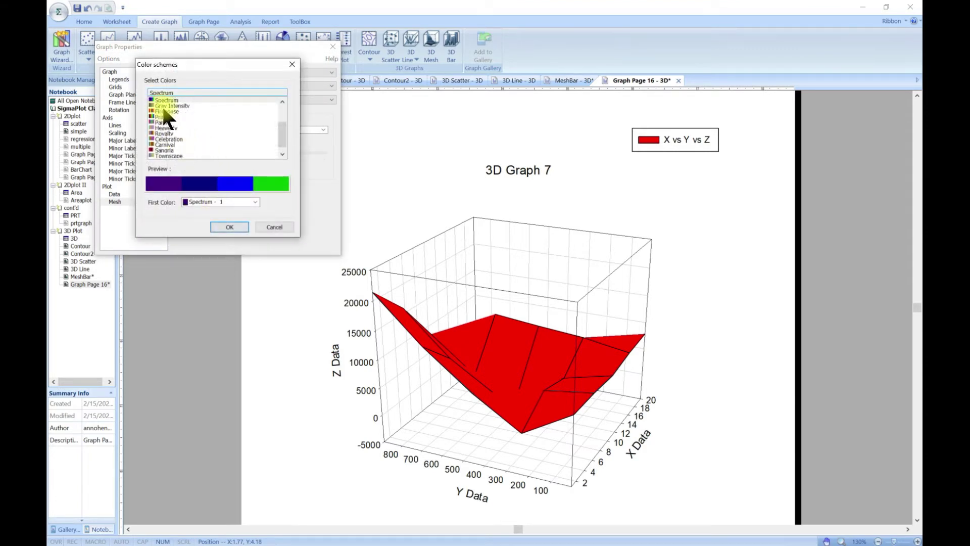
mouse_move(281, 132)
left_mouse_down()
mouse_move(284, 111)
mouse_move(281, 144)
left_mouse_up()
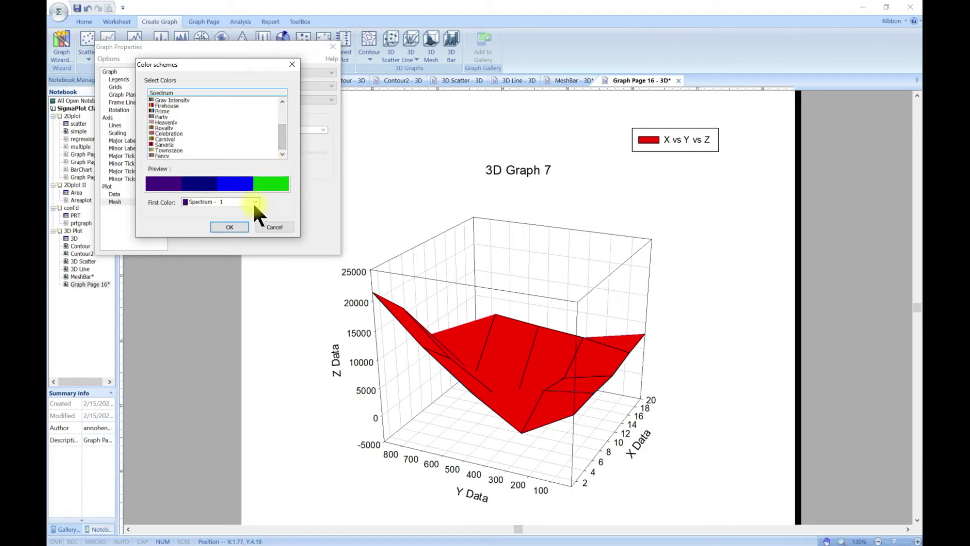
left_click(171, 105)
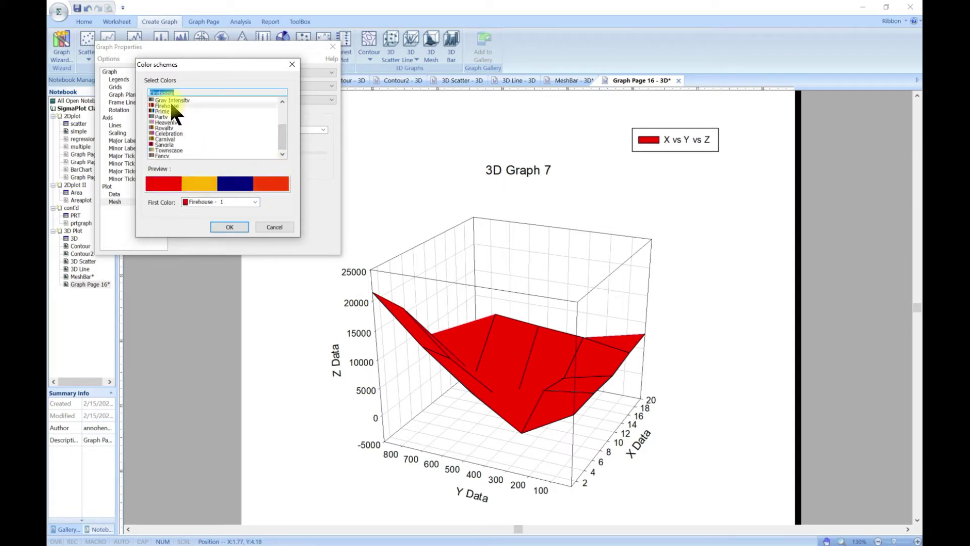
left_click(256, 200)
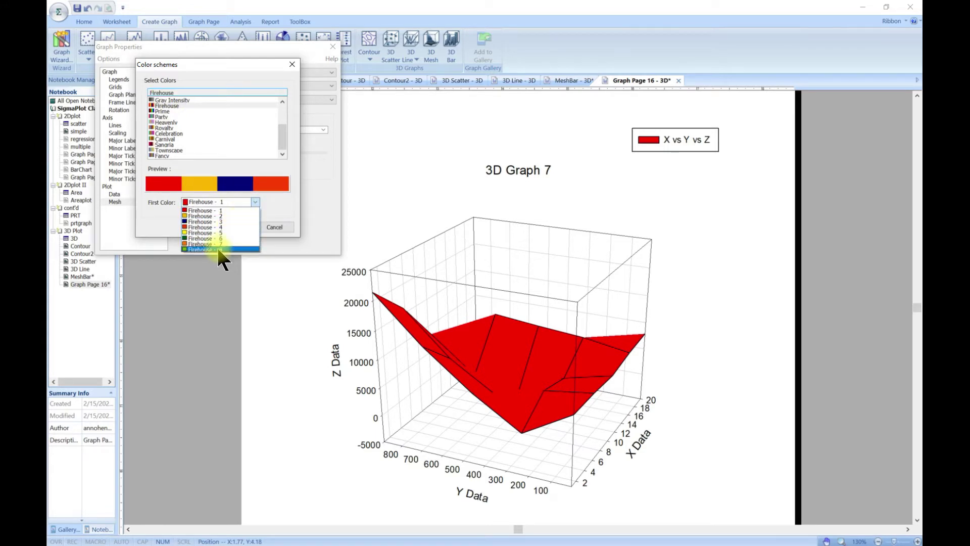
left_click(268, 193)
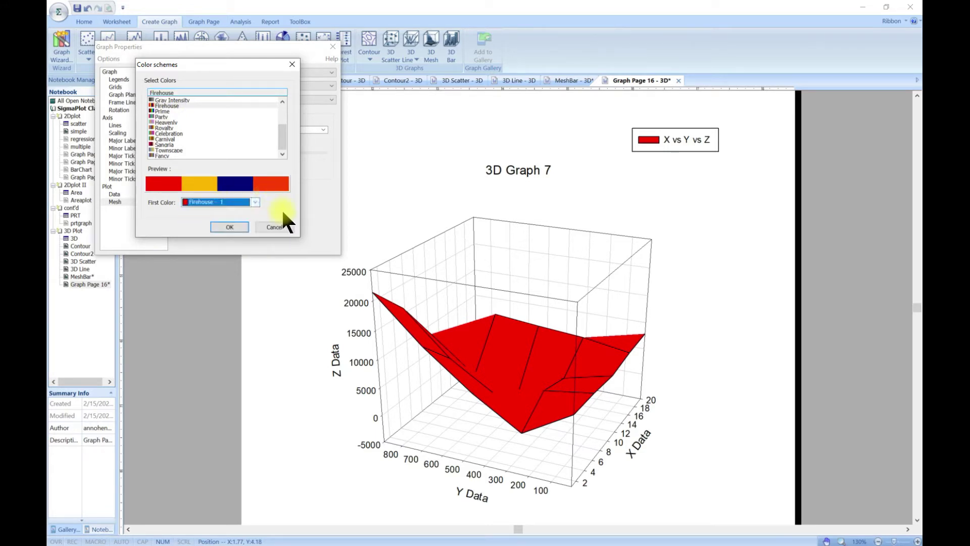
left_click(235, 226)
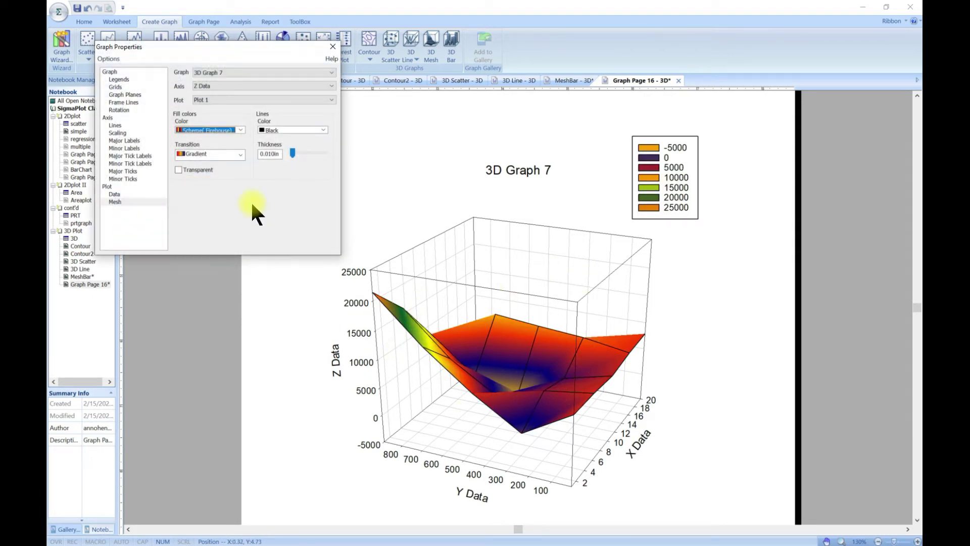
- Set the mesh colour transition to Gradient
left_click(239, 155)
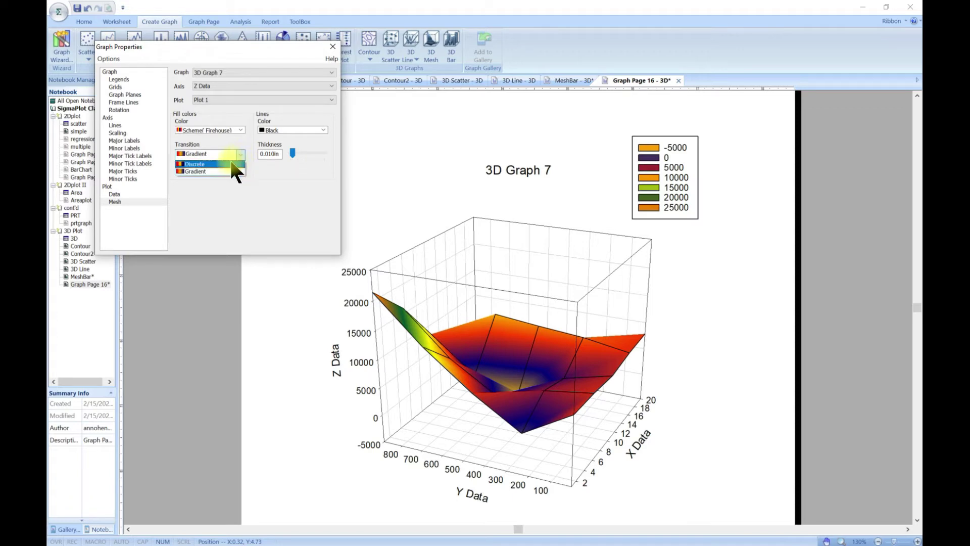
left_click(231, 163)
left_click(240, 154)
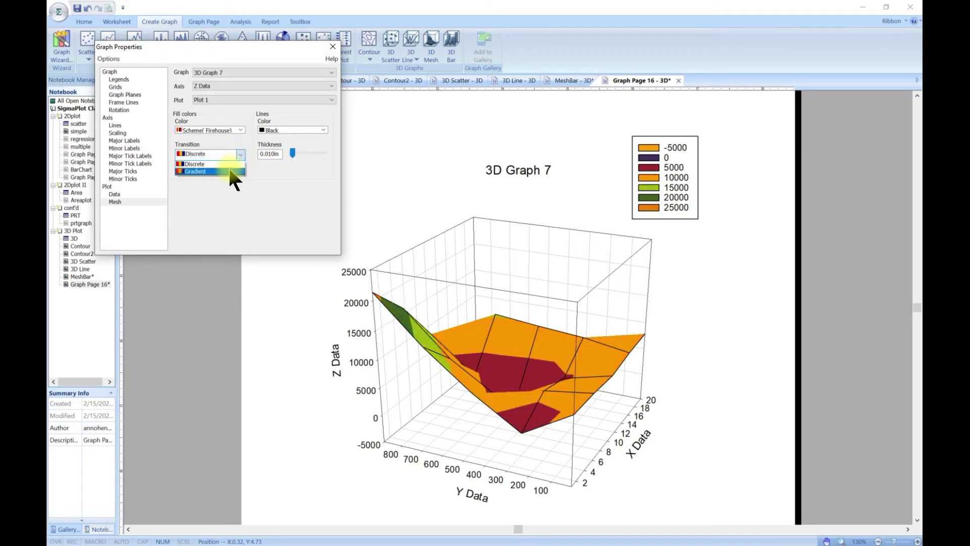
left_click(228, 166)
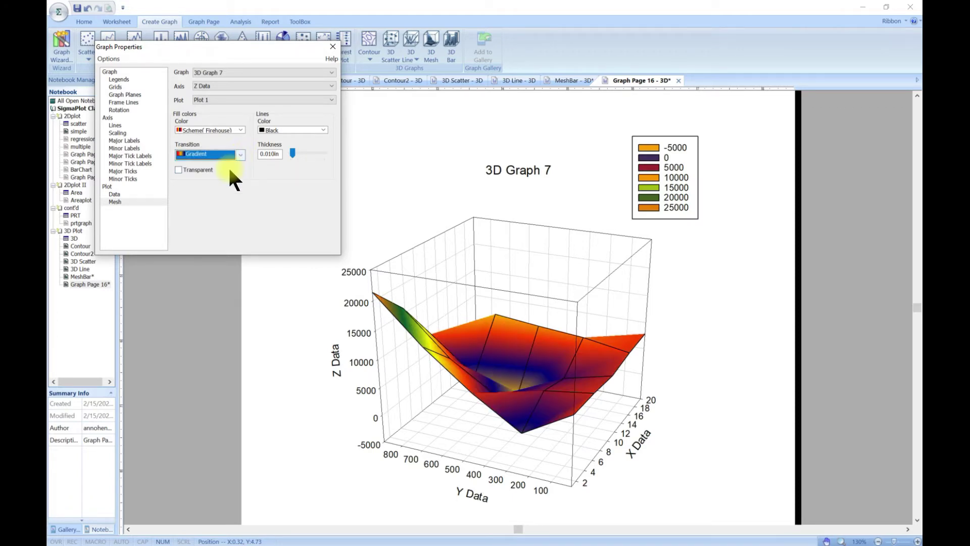
- Make the mesh lines blue at 0.013 in thickness and close Graph Properties
left_click(324, 130)
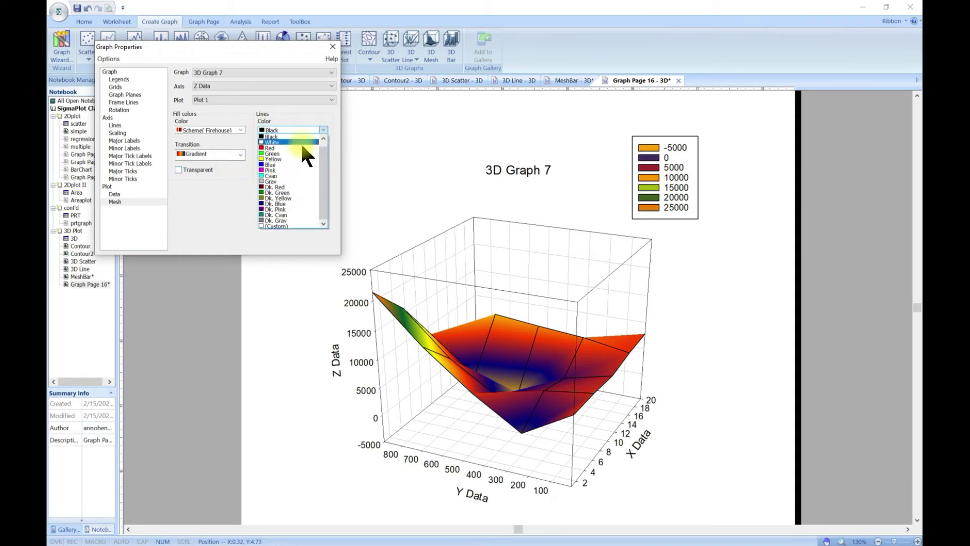
left_click(276, 163)
left_click_drag(288, 156, 292, 154)
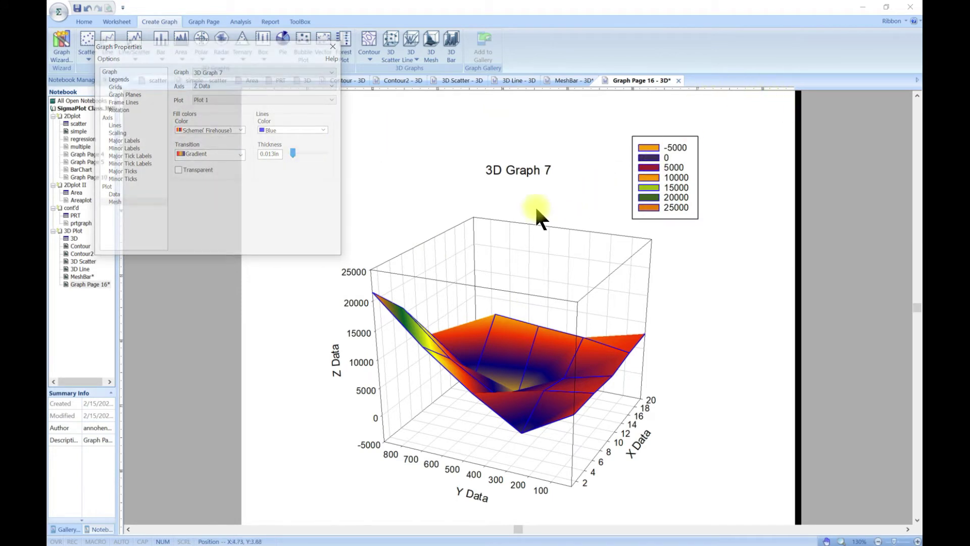
left_click(332, 46)
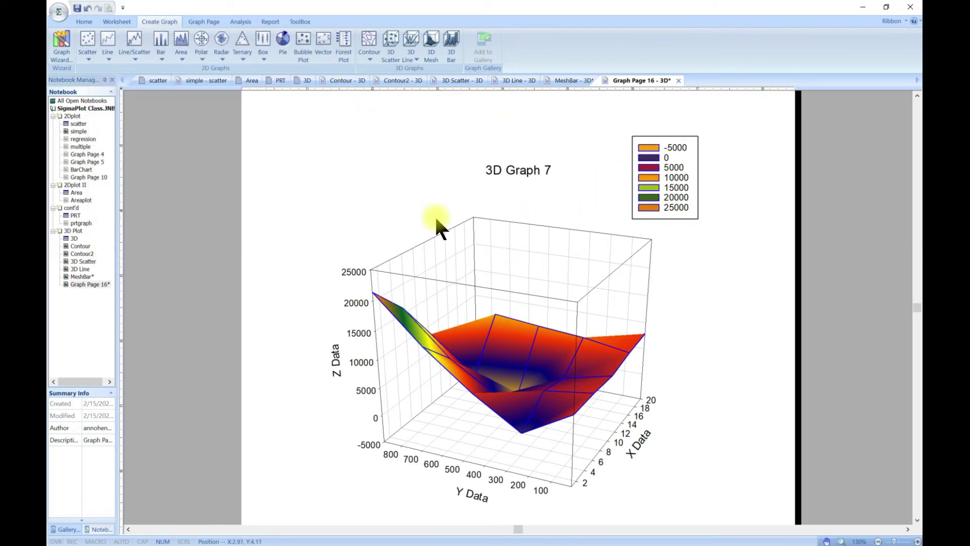
left_click(466, 269)
- Delete 3D Graph 7 from Graph Page 16 and open the scatter worksheet
left_click(498, 256)
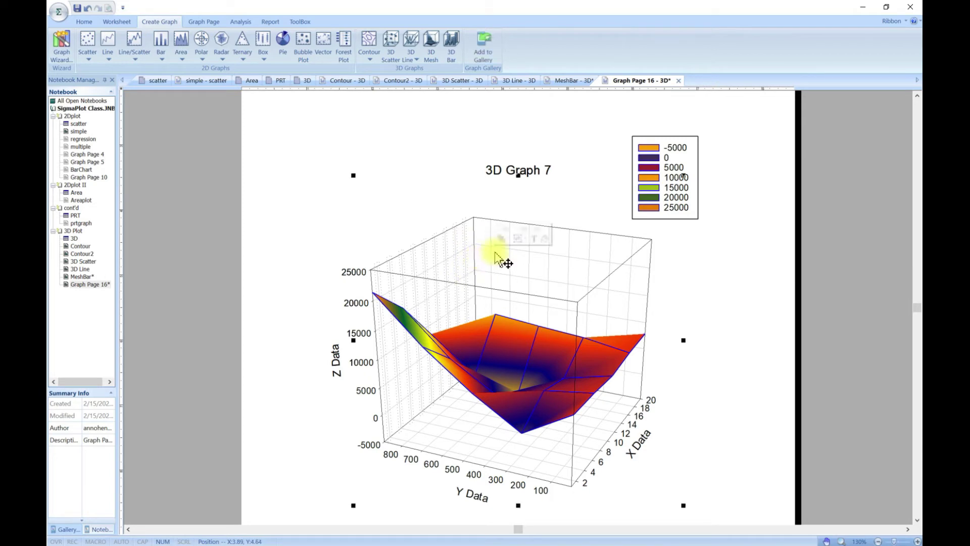
key("Delete")
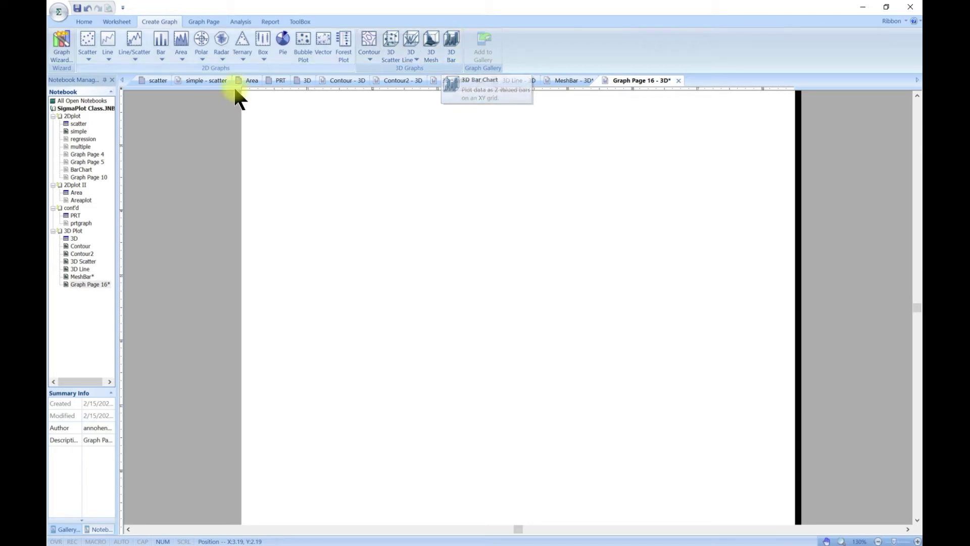
double_click(74, 126)
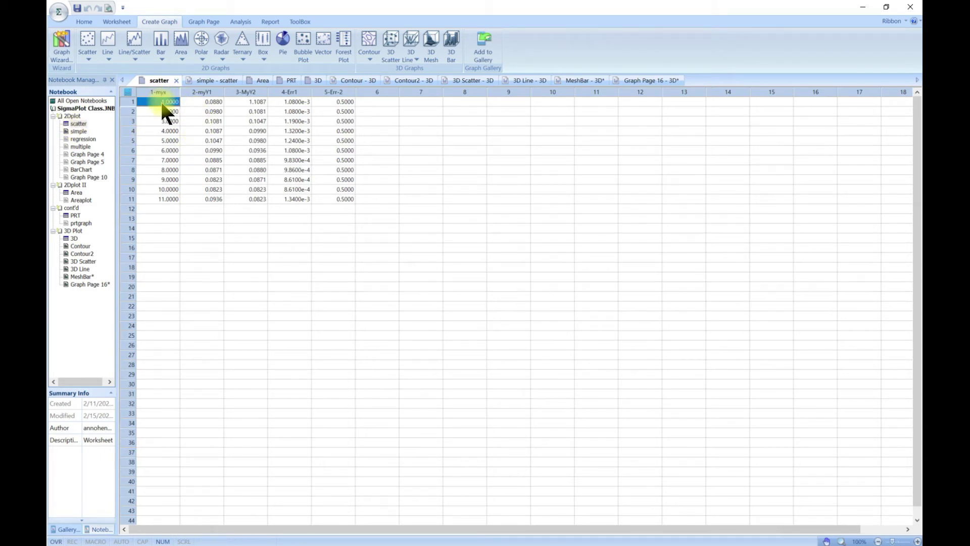
- Add a blank Graph Page 17 to the 2Dplot section and return to the scatter worksheet
double_click(85, 177)
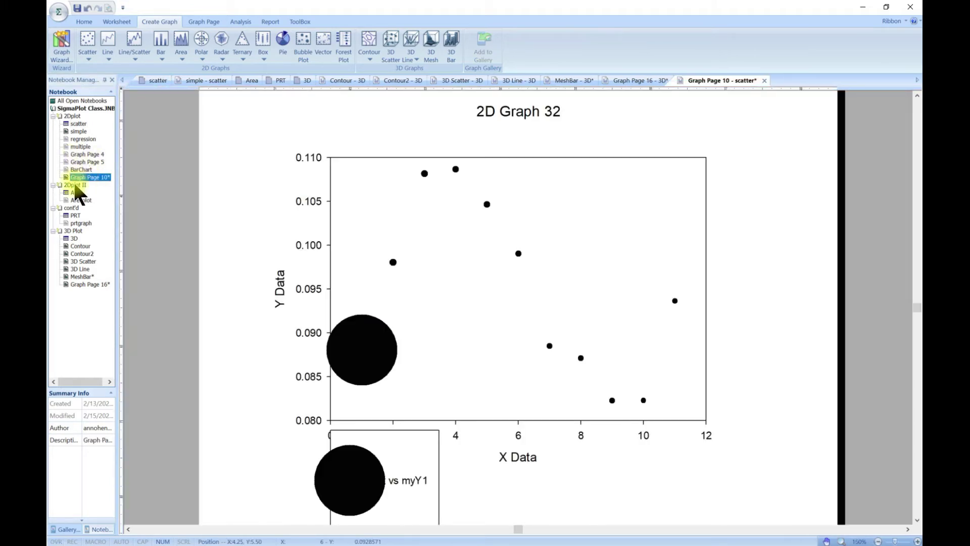
right_click(77, 174)
mouse_move(114, 297)
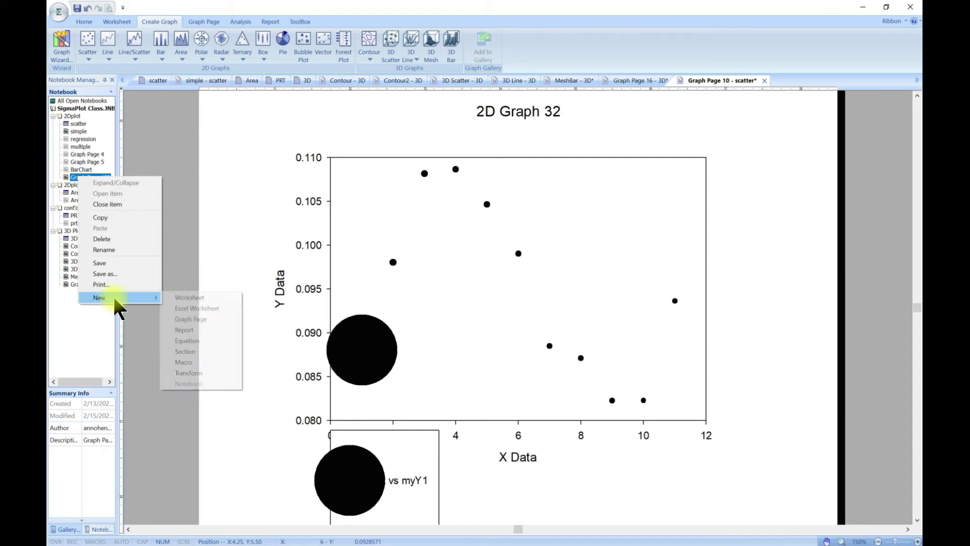
left_click(196, 320)
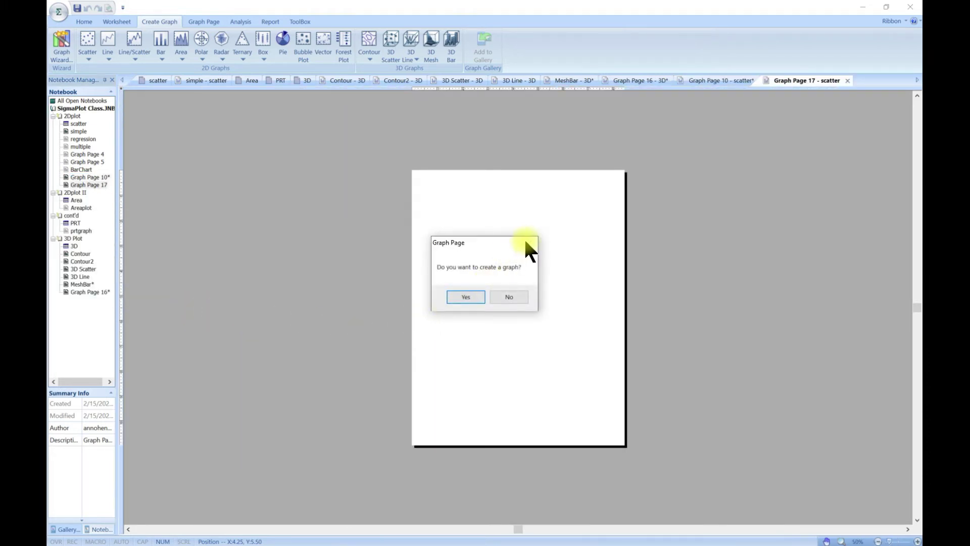
left_click(509, 296)
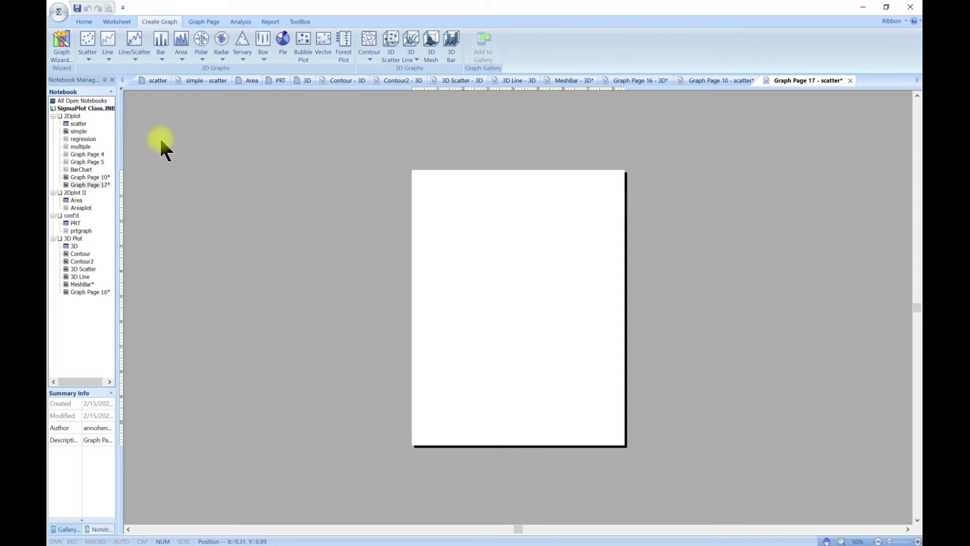
double_click(75, 123)
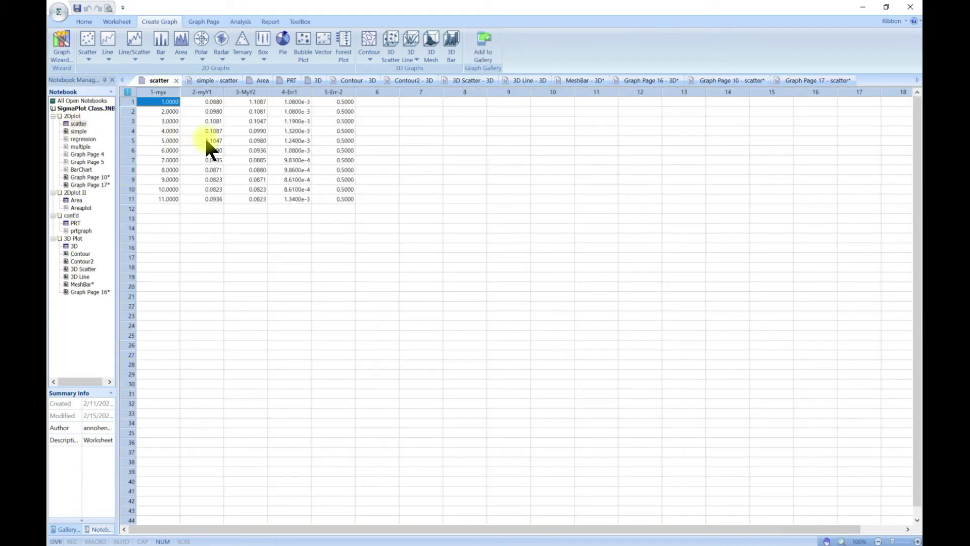
left_click(412, 102)
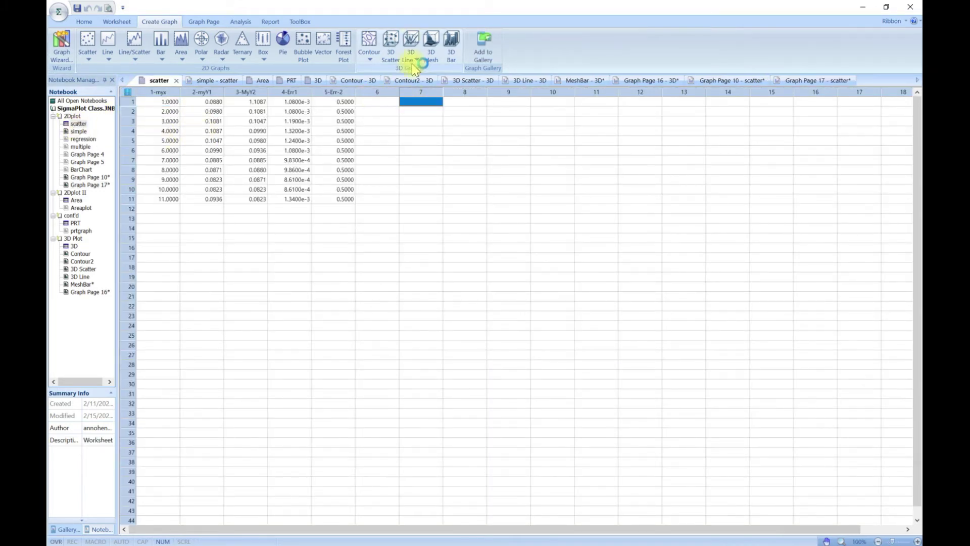
- Create a Many Z 3D bar chart with 2-myY1 as first Z and 3-MyY2 as last Z
left_click(449, 53)
left_click_drag(445, 428, 460, 219)
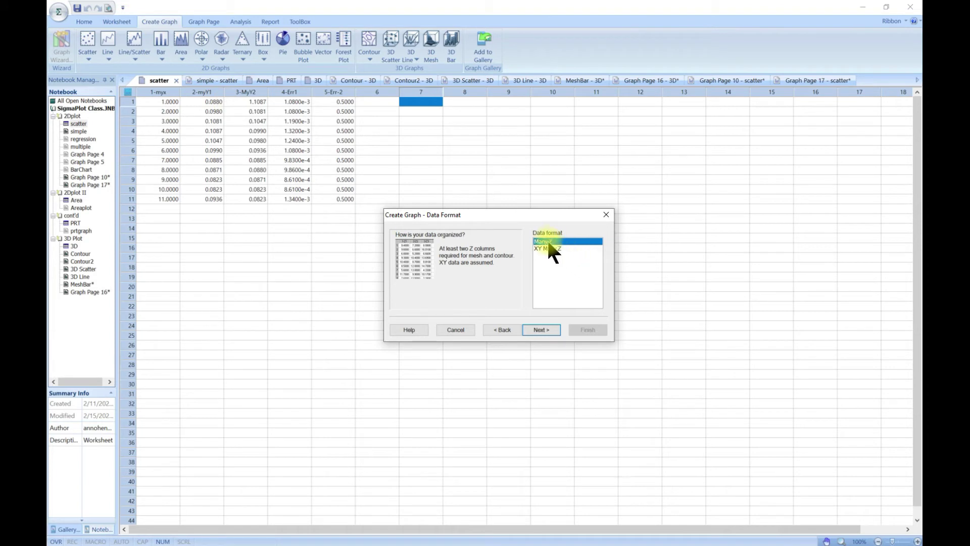
left_click(540, 330)
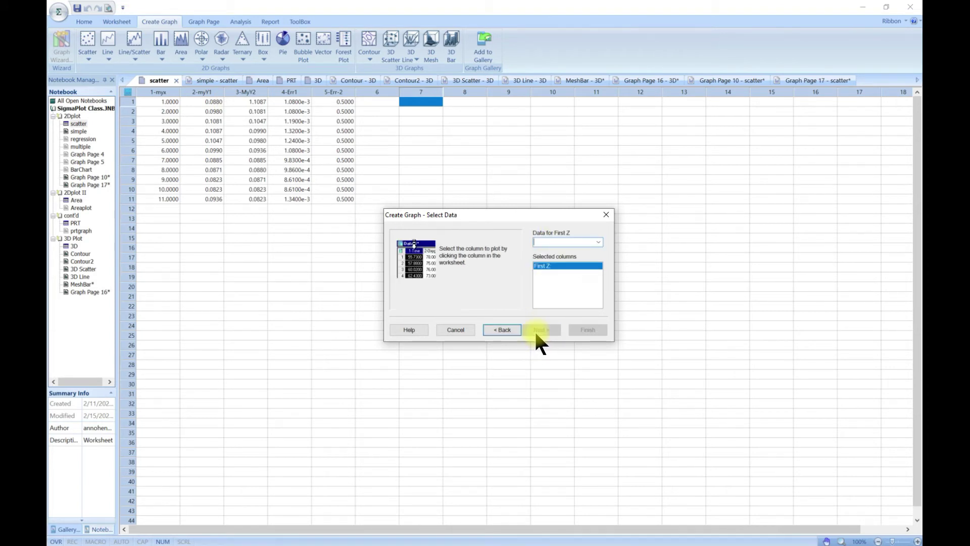
left_click(597, 241)
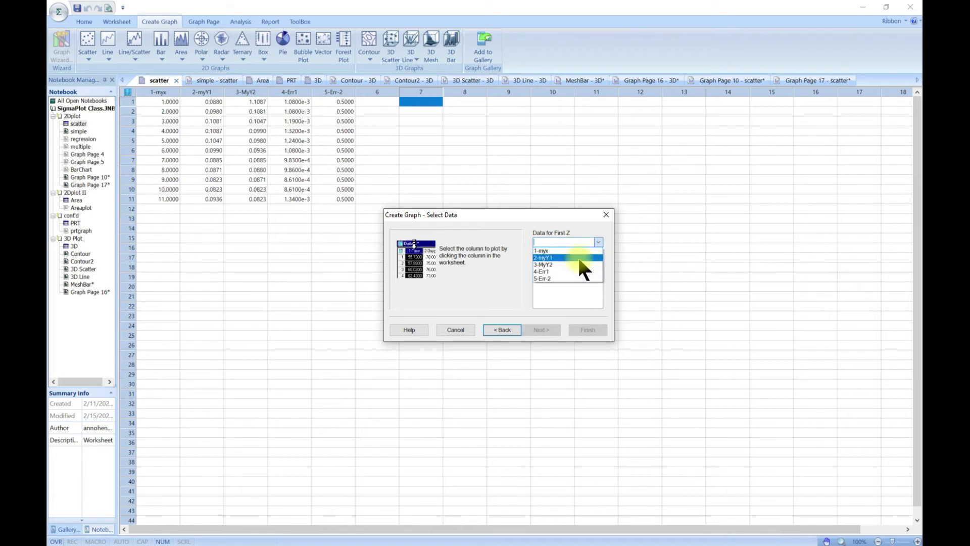
left_click(579, 258)
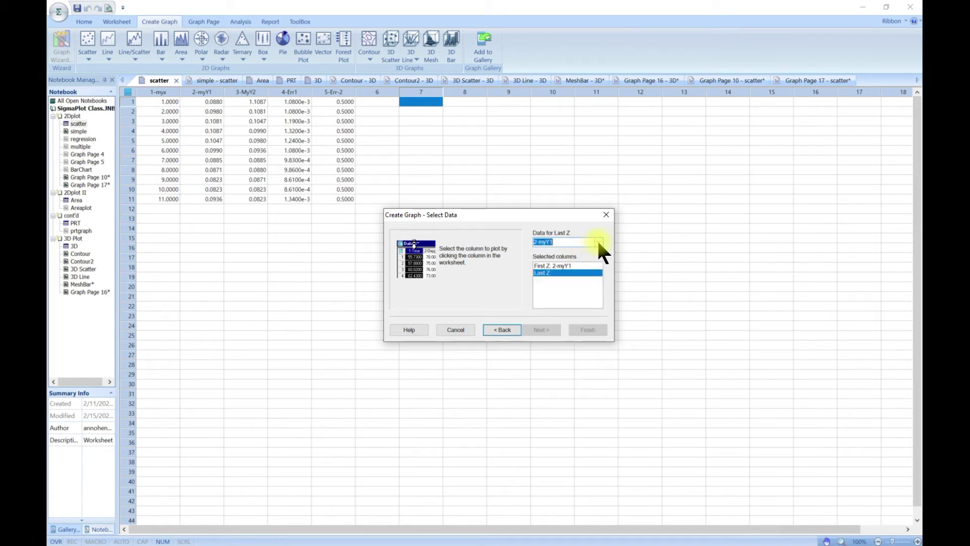
left_click(598, 241)
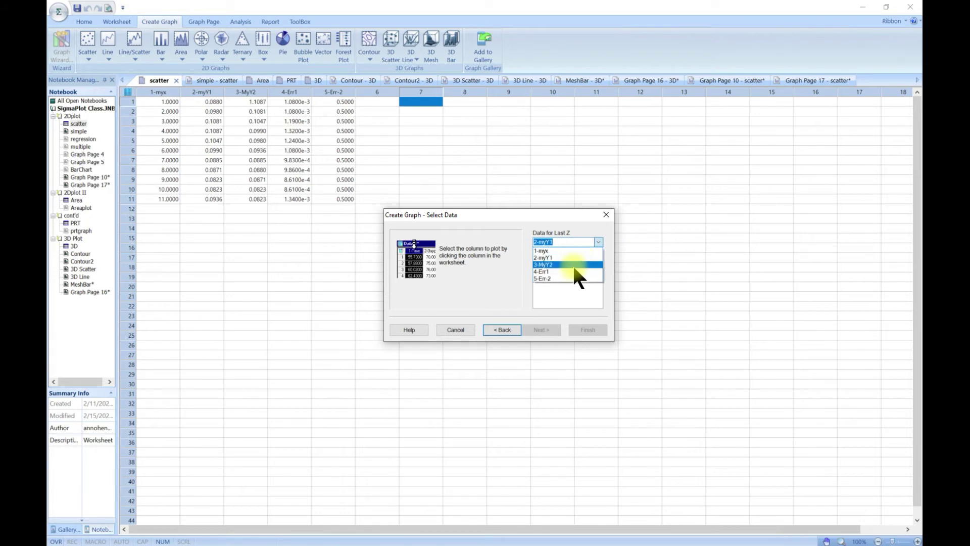
left_click(572, 264)
left_click(585, 329)
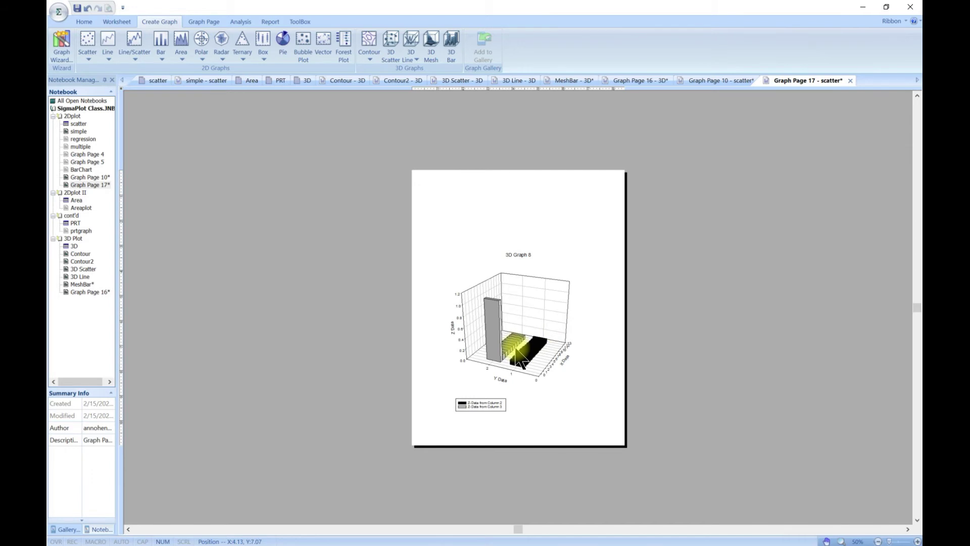
- Zoom in to inspect 3D Graph 8, then return to the scatter worksheet
scroll(520, 359, "up", 3)
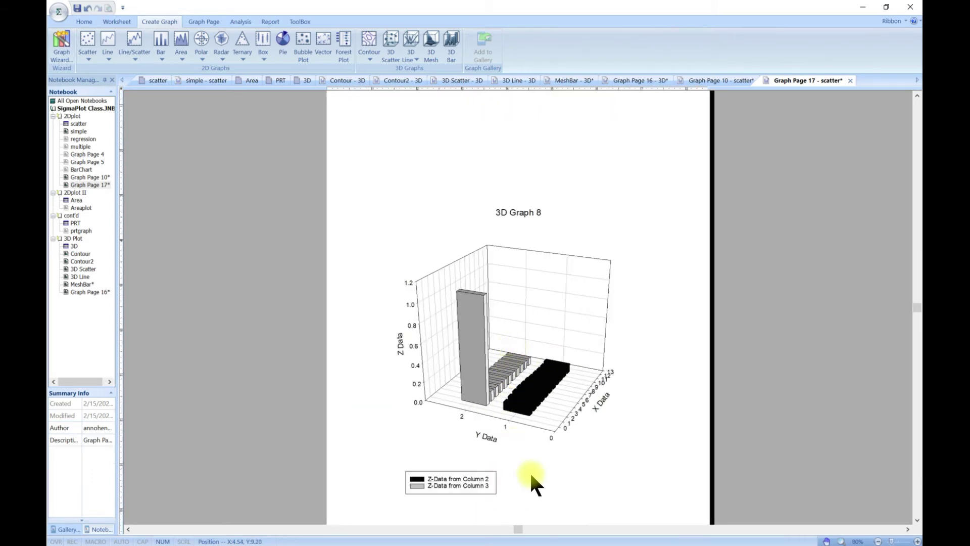
scroll(523, 475, "up", 2)
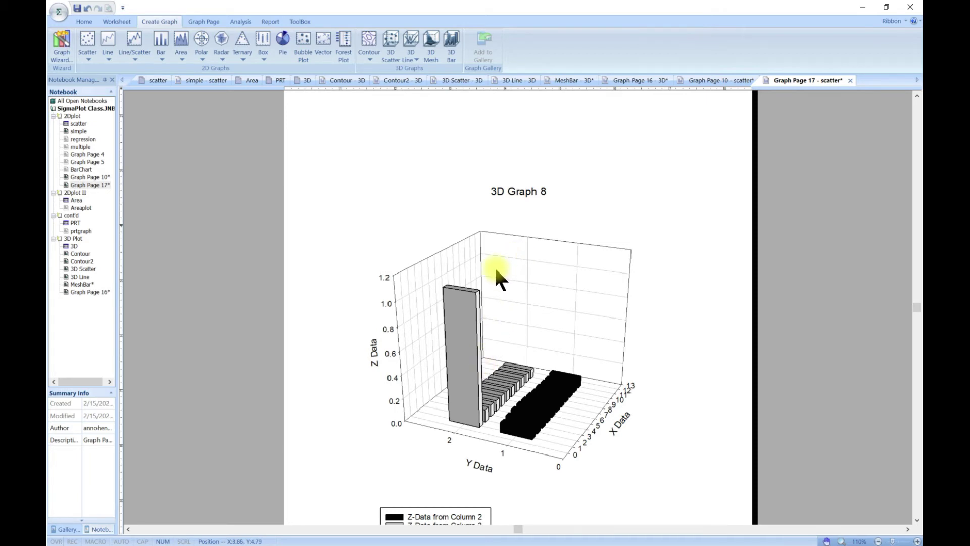
left_click(149, 80)
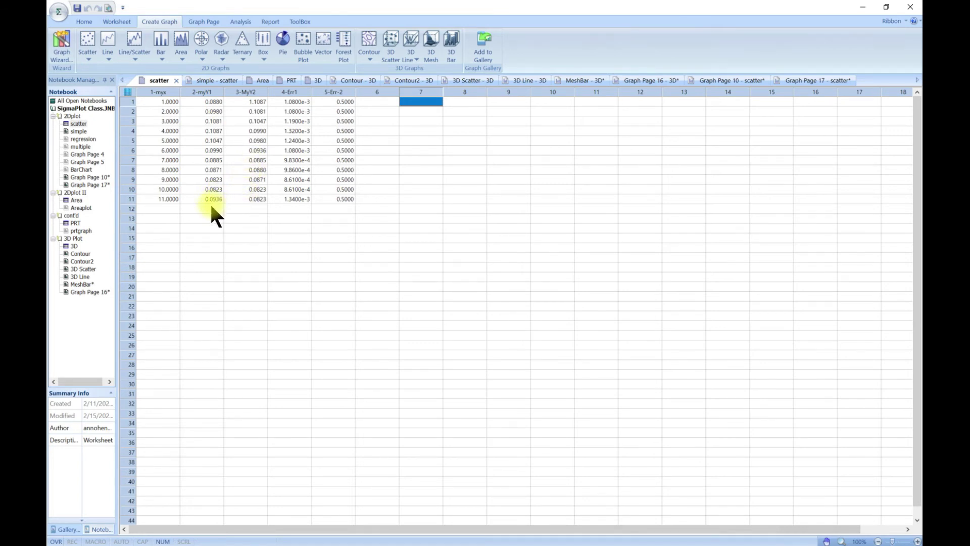
- Correct row 1 of 3-MyY2 to 0.10867 and return to the 3D chart on Graph Page 17
double_click(253, 101)
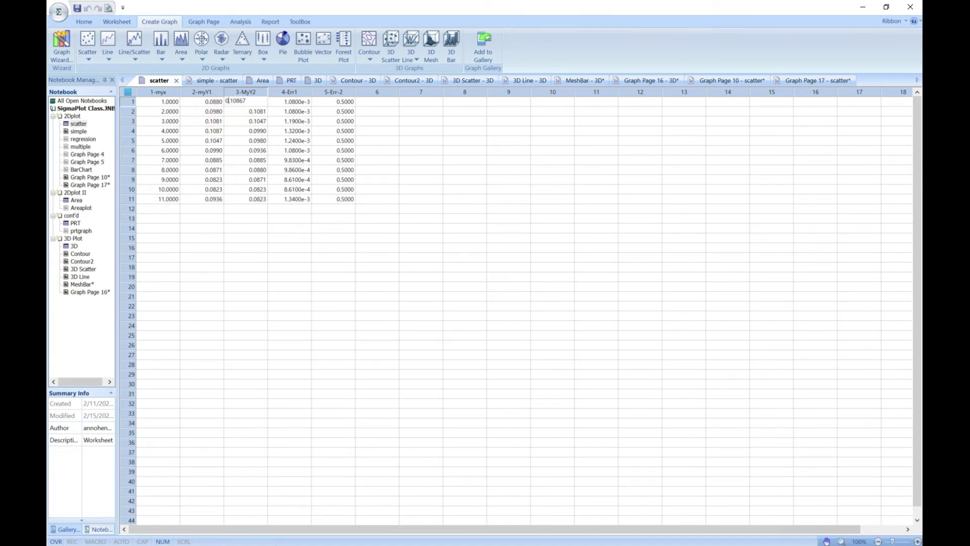
left_click(421, 150)
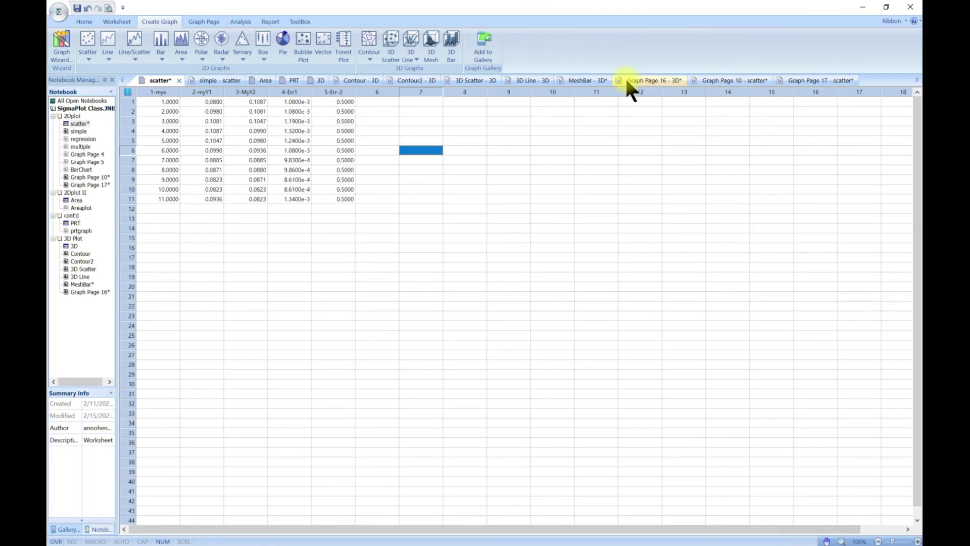
left_click(798, 81)
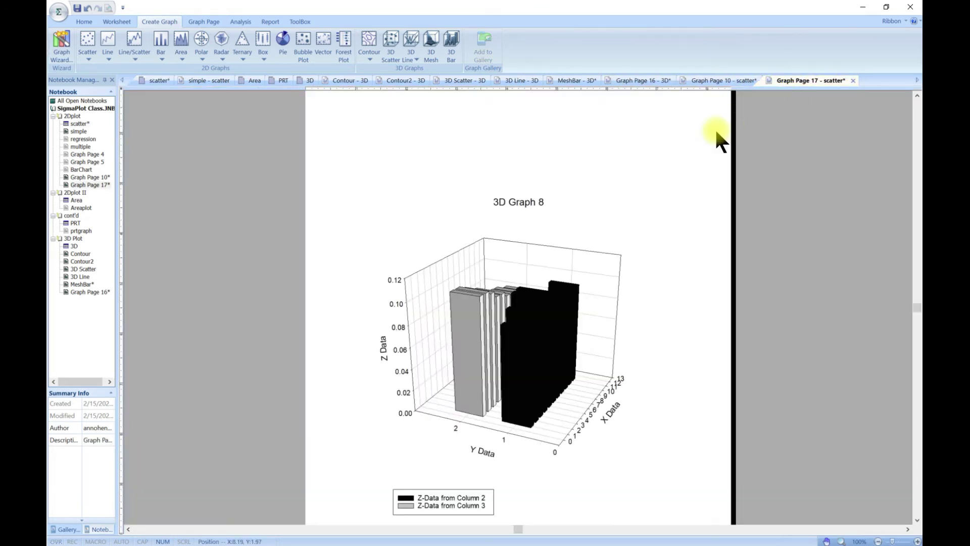
- Open Graph Properties for 3D Graph 8, move the dialog upper left, and show its bar fill settings
scroll(553, 290, "up", 3)
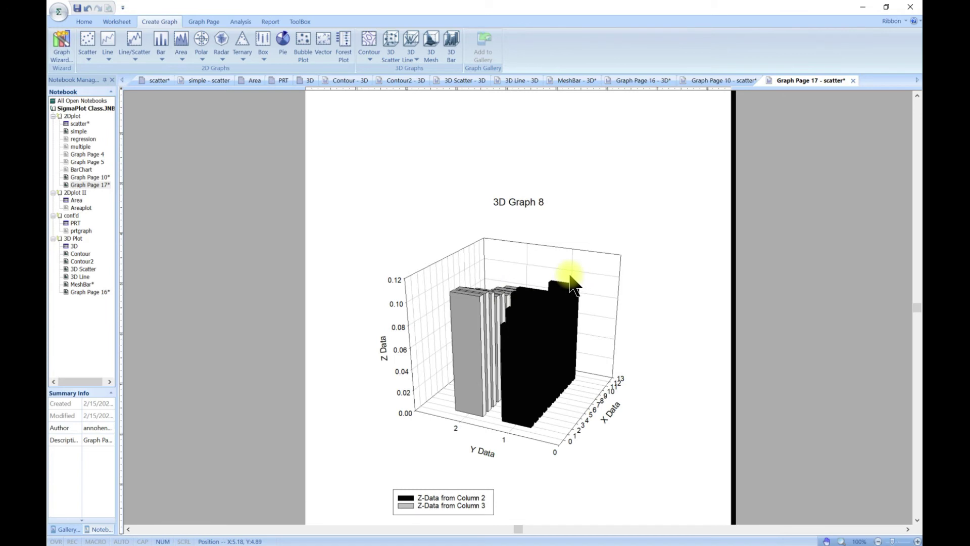
scroll(570, 276, "down", 3)
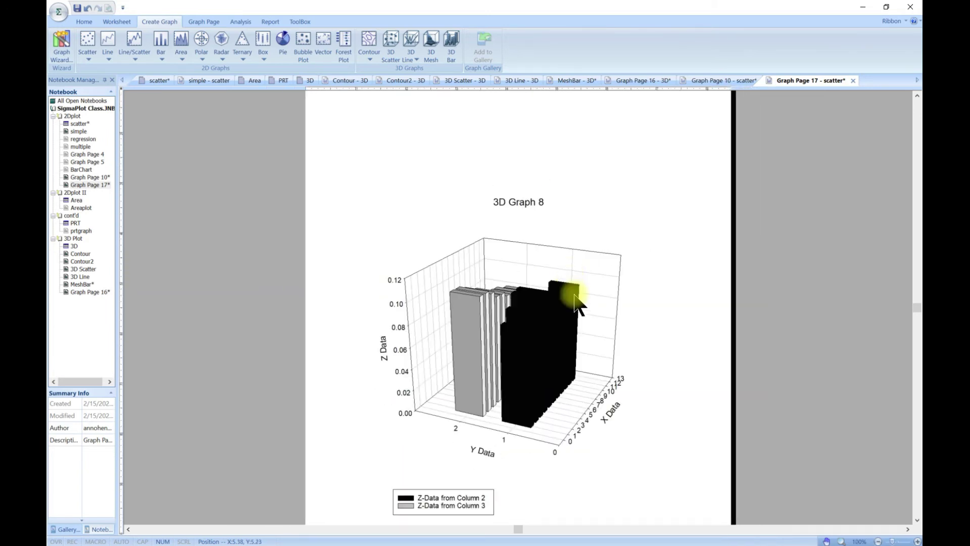
left_click(433, 277)
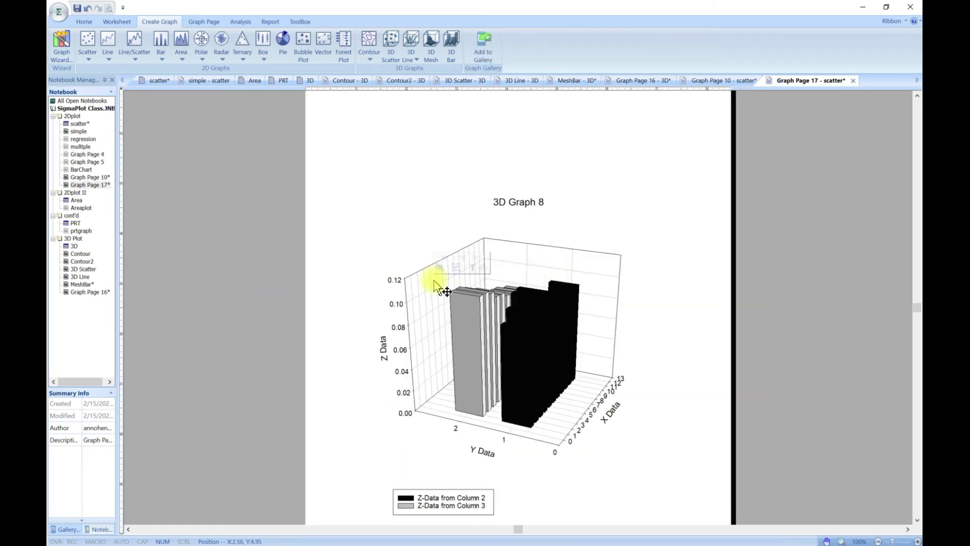
left_click(411, 292)
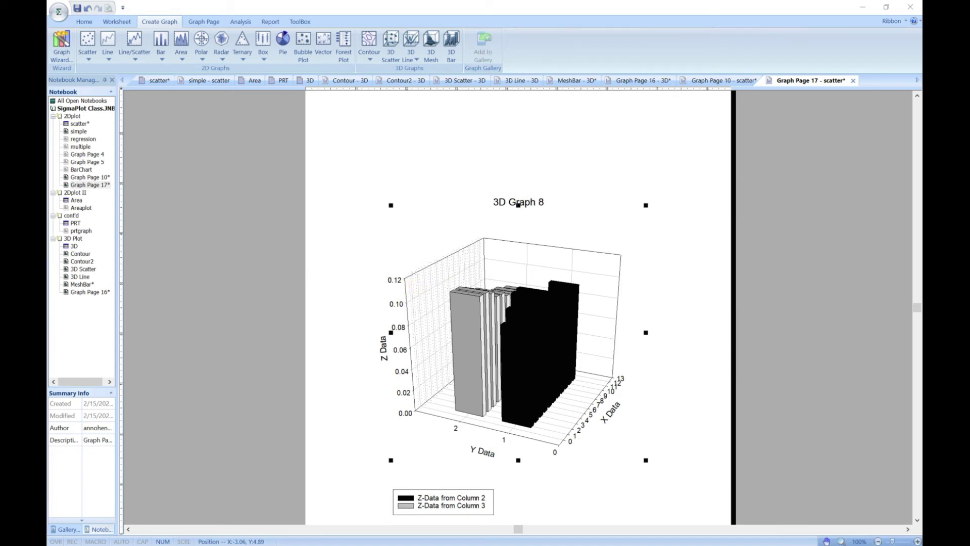
left_click_drag(278, 4, 253, 52)
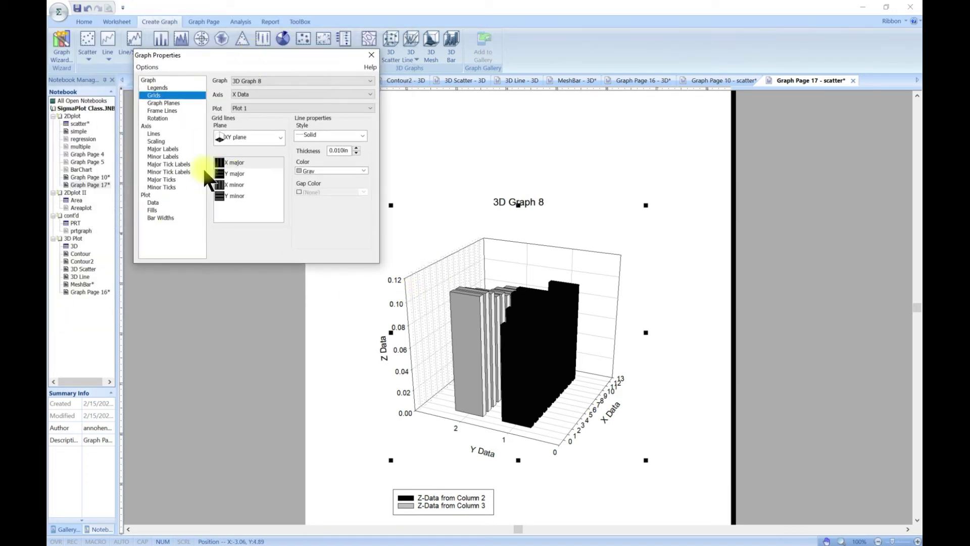
left_click(153, 211)
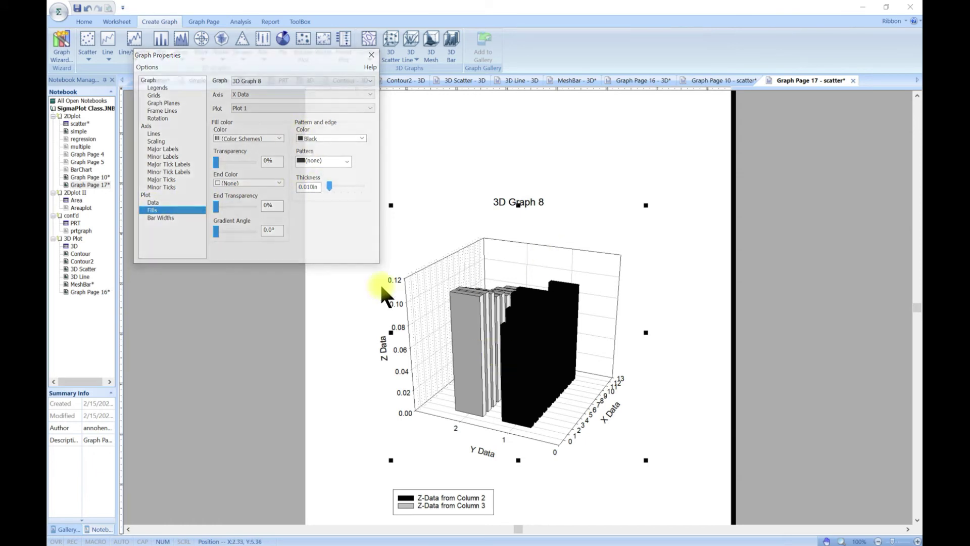
- Set the bar fill colour to the Ocean colour scheme
left_click(278, 139)
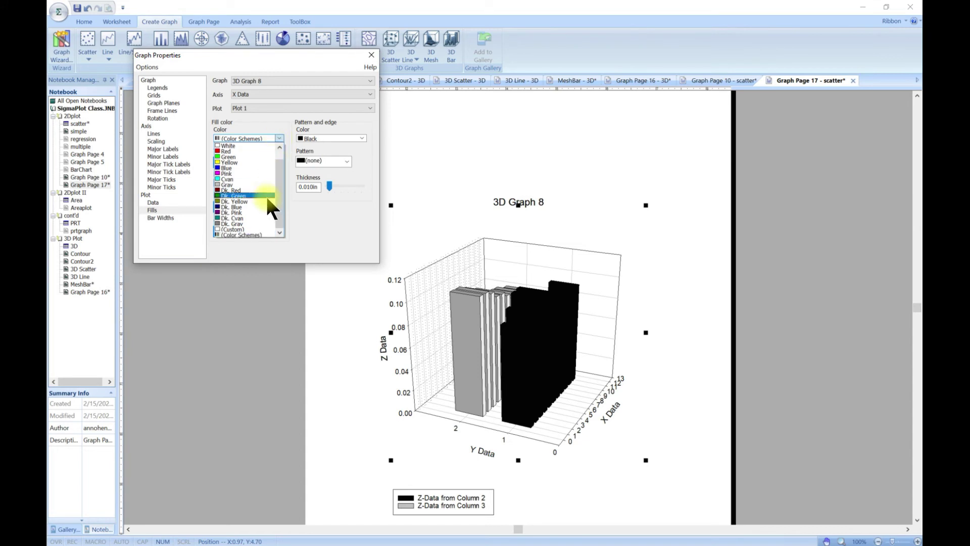
left_click(262, 233)
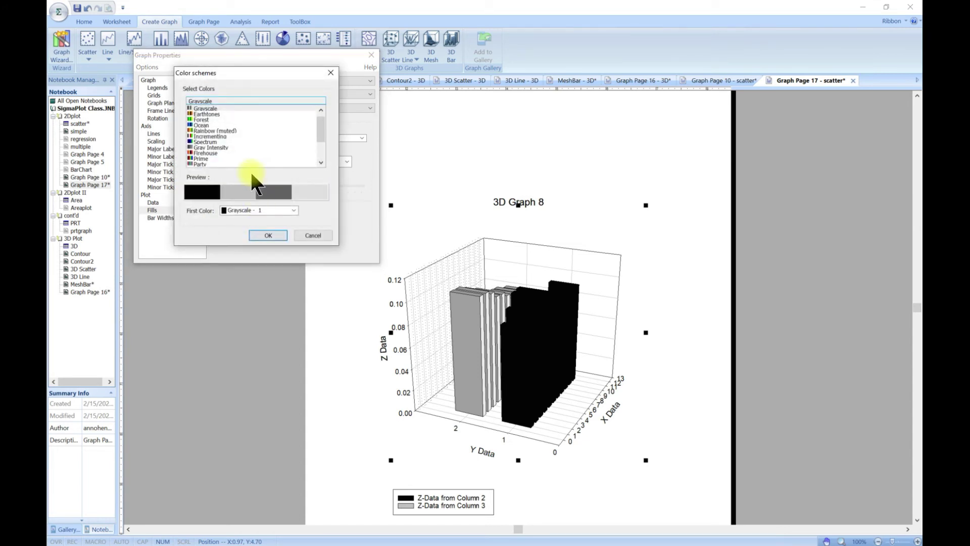
left_click(205, 125)
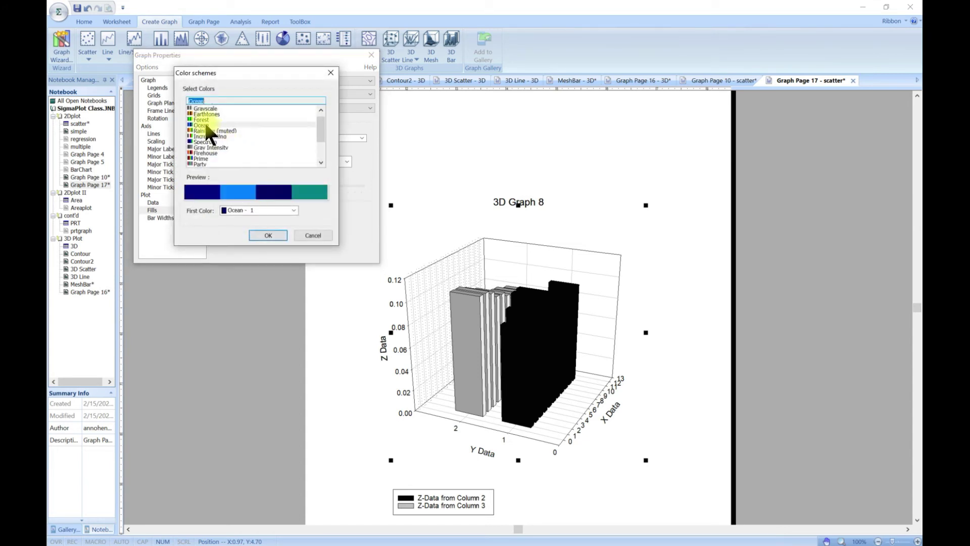
left_click(267, 235)
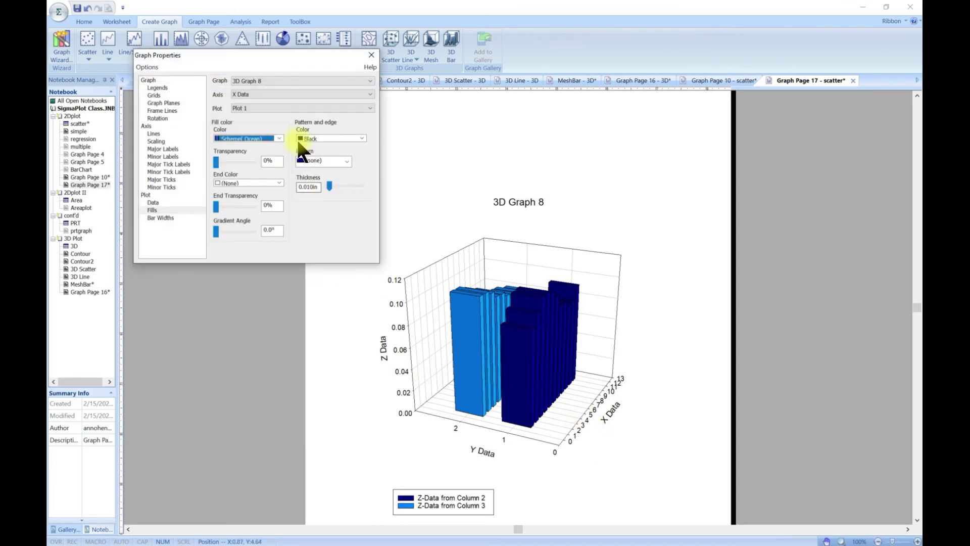
- Give the bars a horizontal hatch pattern with green pattern and edge colour
left_click(346, 161)
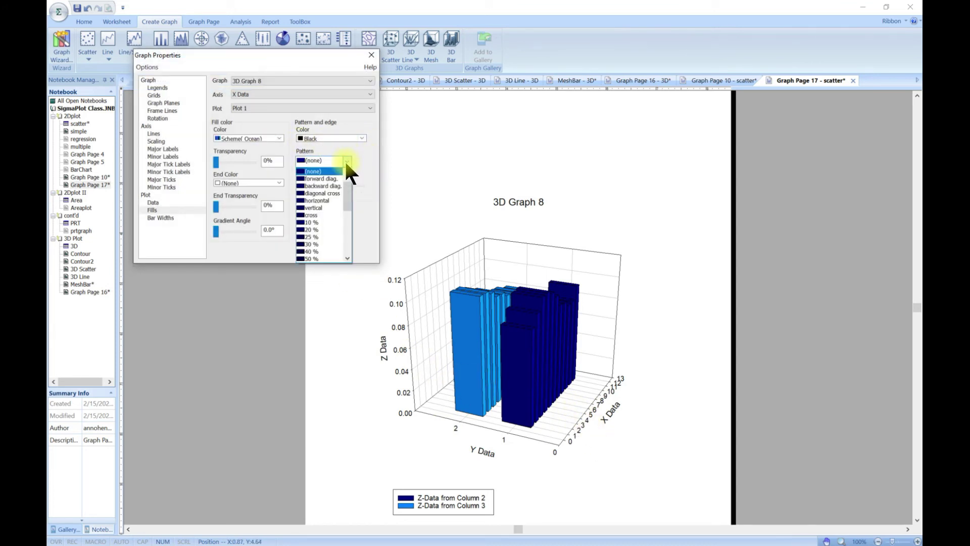
left_click(324, 201)
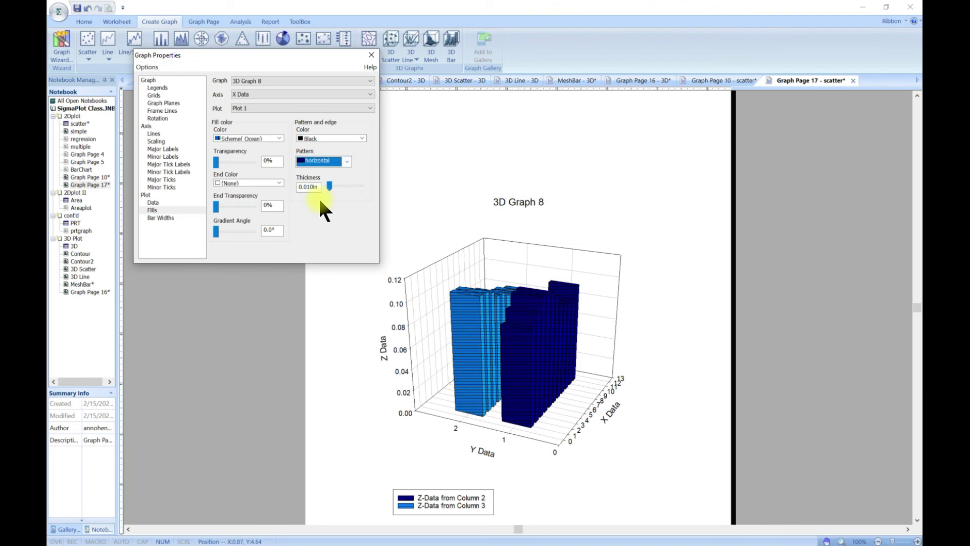
left_click(363, 138)
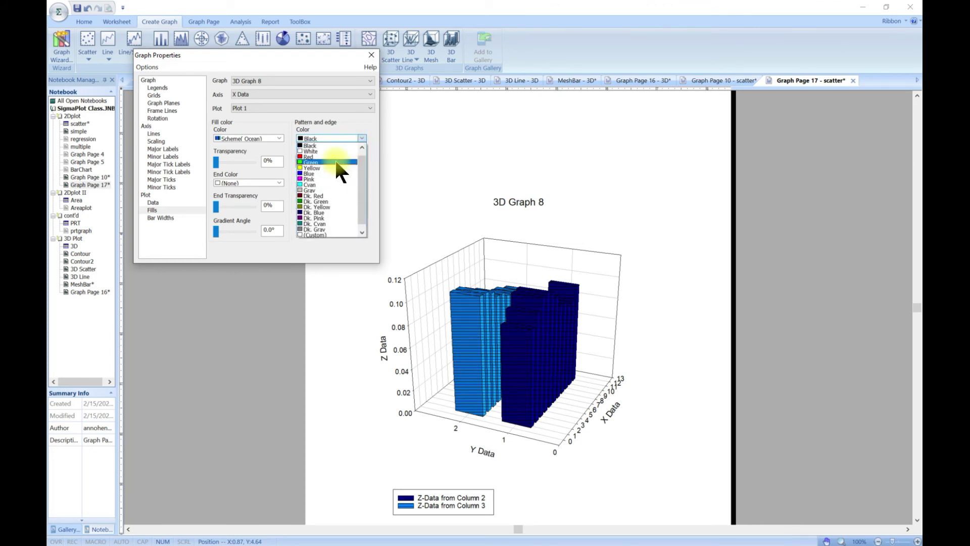
left_click(336, 162)
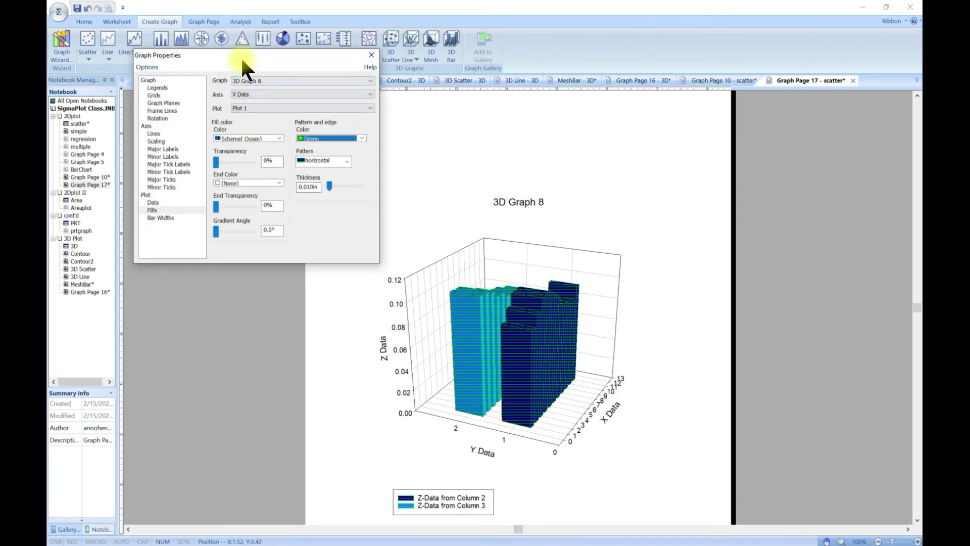
left_click_drag(242, 57, 233, 91)
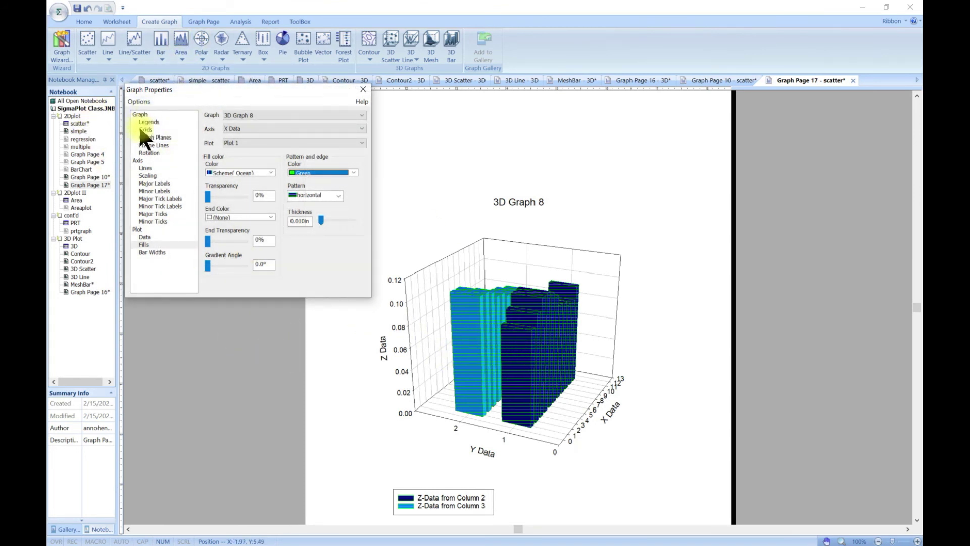
left_click(158, 151)
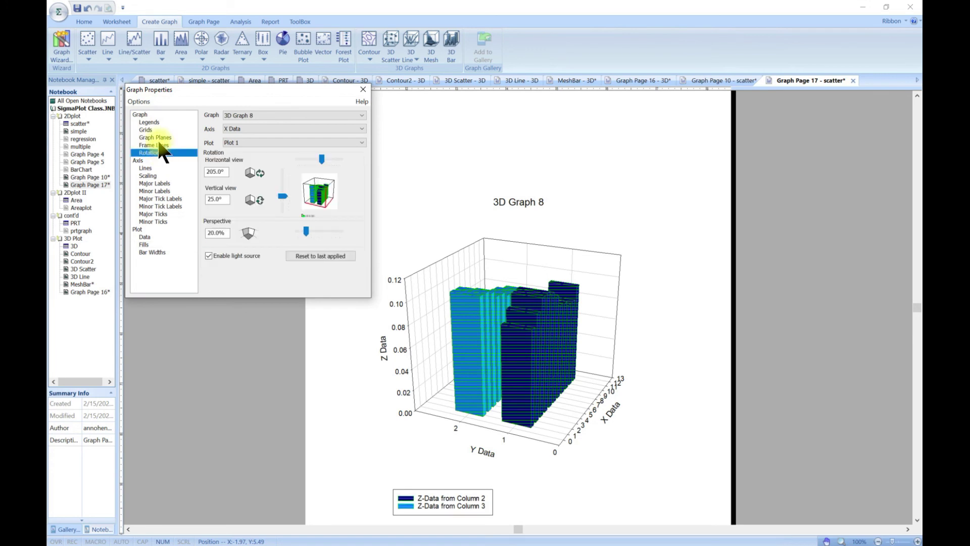
- Turn on the front frame lines and make them red at 0.021 in
left_click(156, 138)
left_click(158, 145)
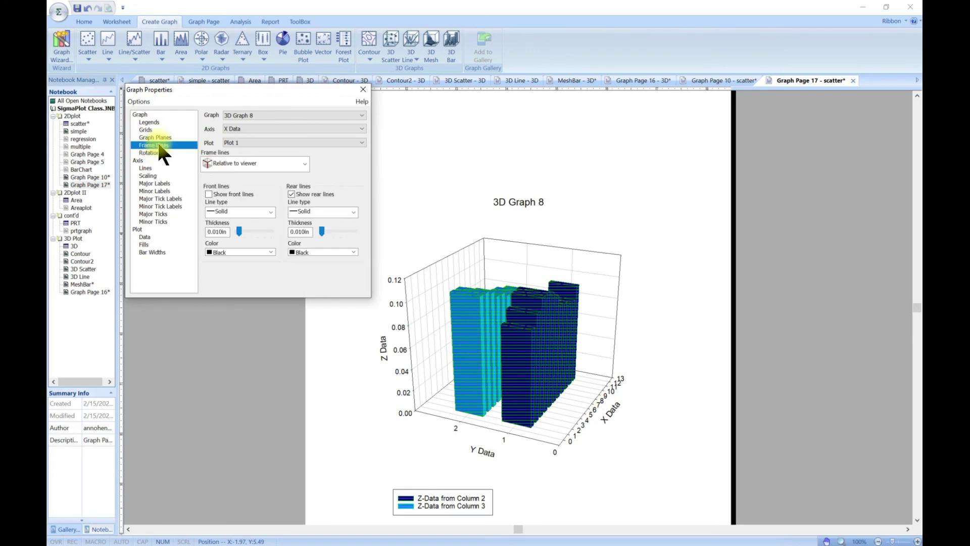
left_click(210, 193)
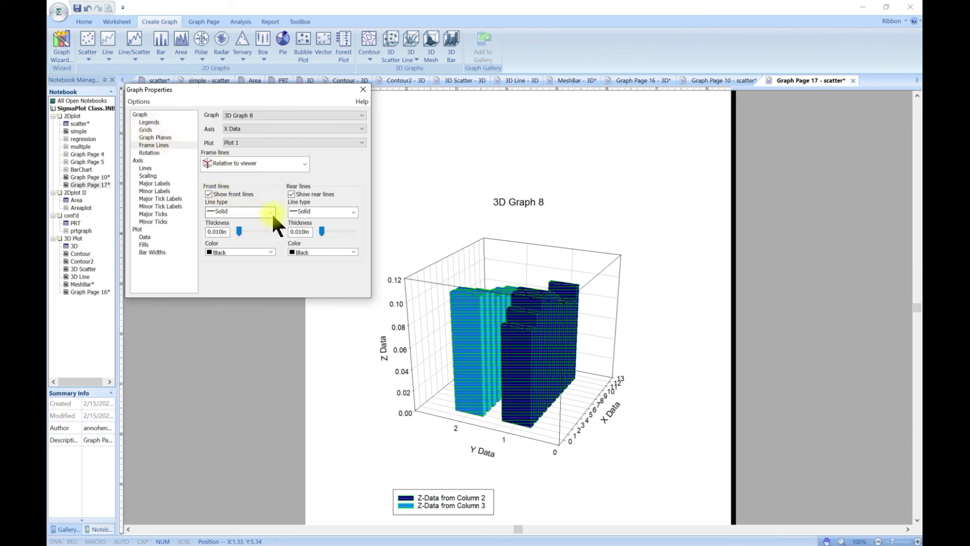
left_click(269, 251)
left_click(256, 271)
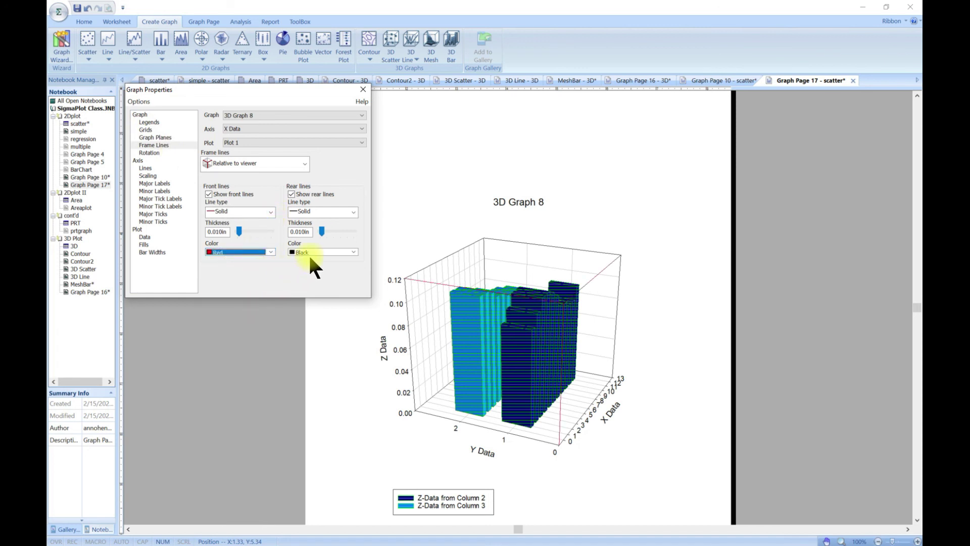
left_click_drag(239, 232, 241, 232)
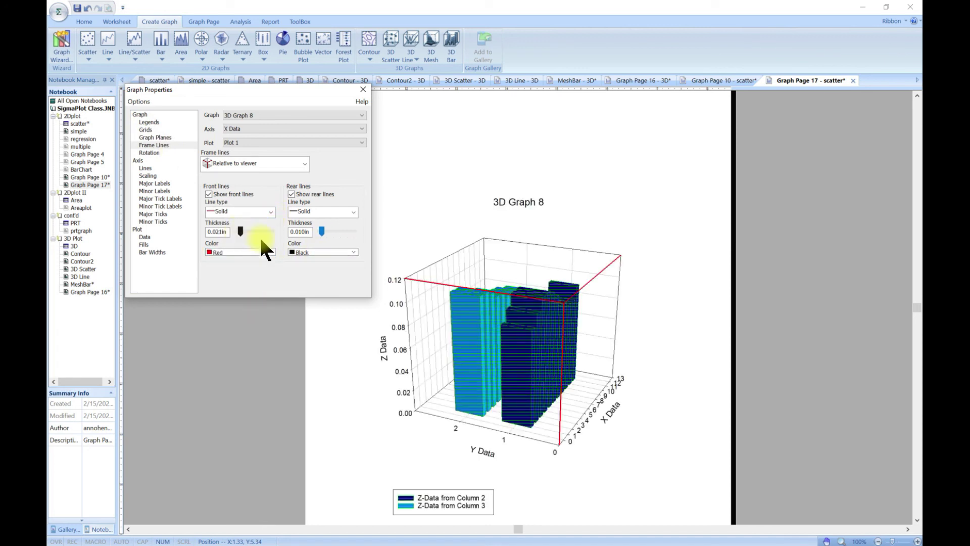
- Make the rear frame lines blue at 0.042 in
left_click(354, 252)
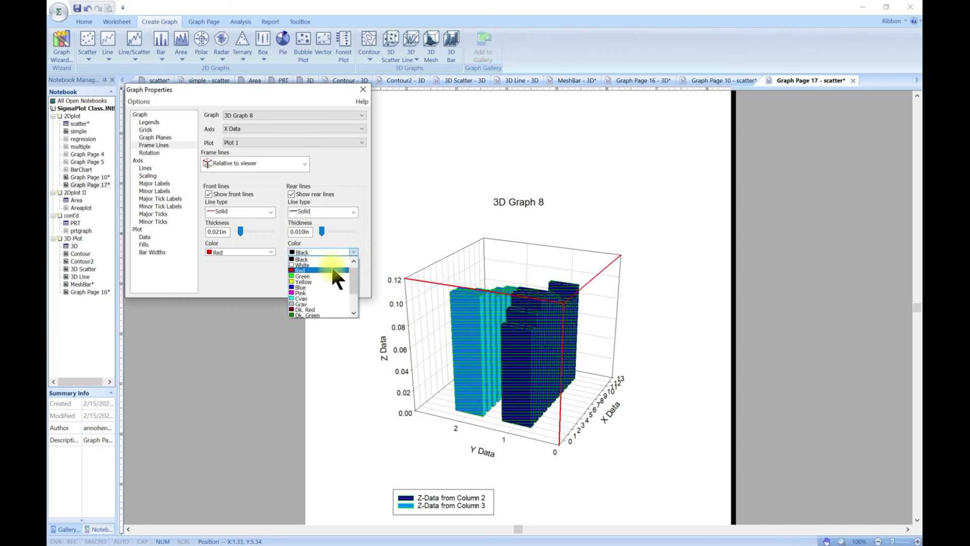
left_click(328, 286)
left_click_drag(321, 231, 325, 230)
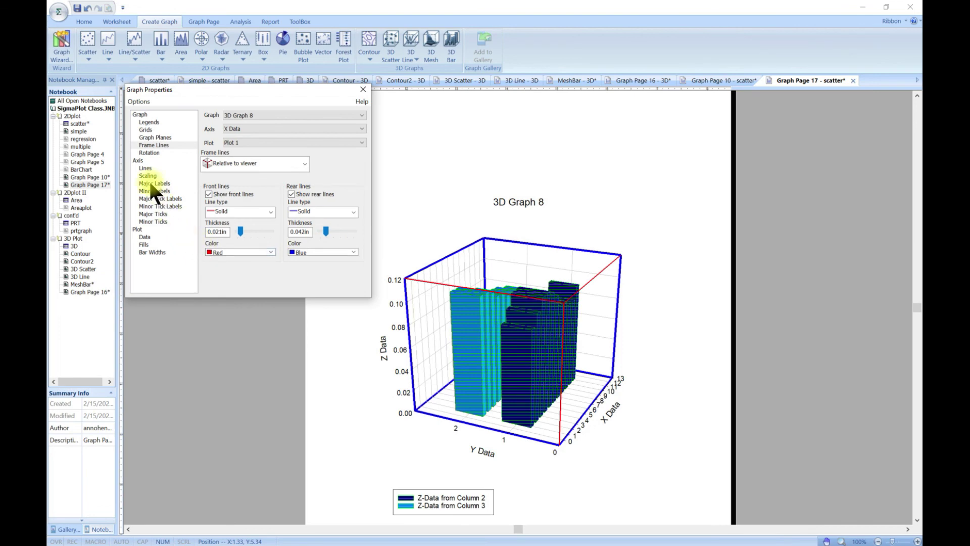
left_click(147, 152)
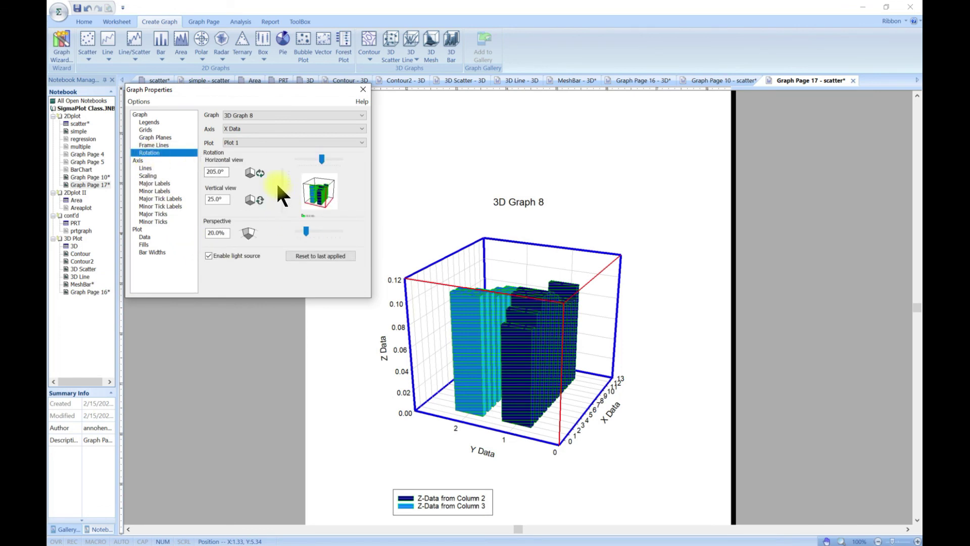
- Rotate 3D Graph 8 to 160° horizontal, 40° vertical, with 13.2% perspective
left_click_drag(322, 159, 314, 158)
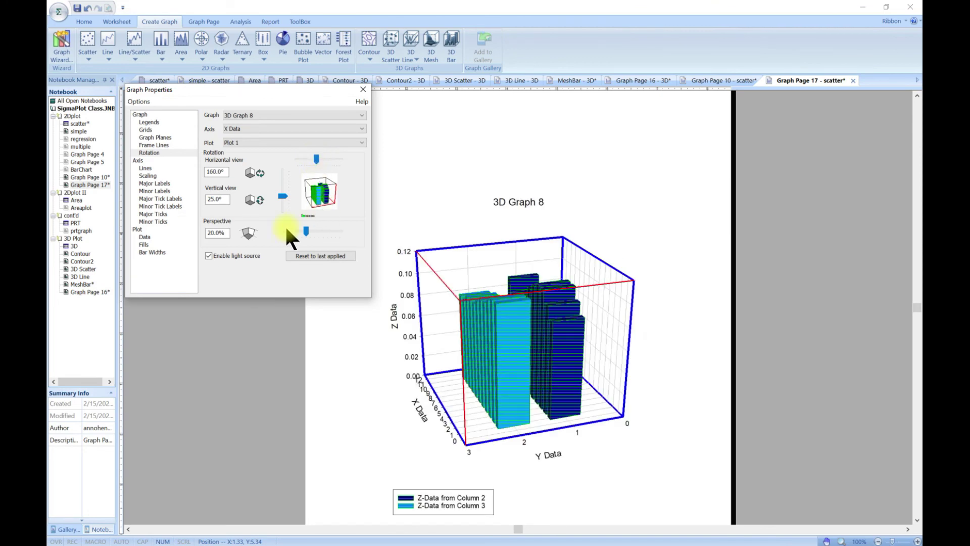
mouse_move(279, 200)
left_mouse_down()
mouse_move(281, 188)
mouse_move(279, 201)
left_mouse_up()
left_click(281, 204)
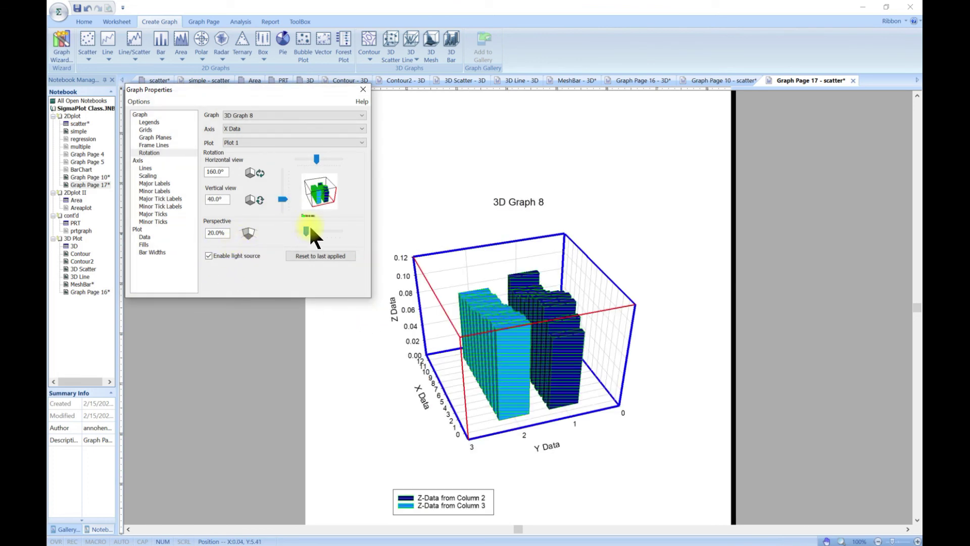
left_click_drag(311, 228, 302, 230)
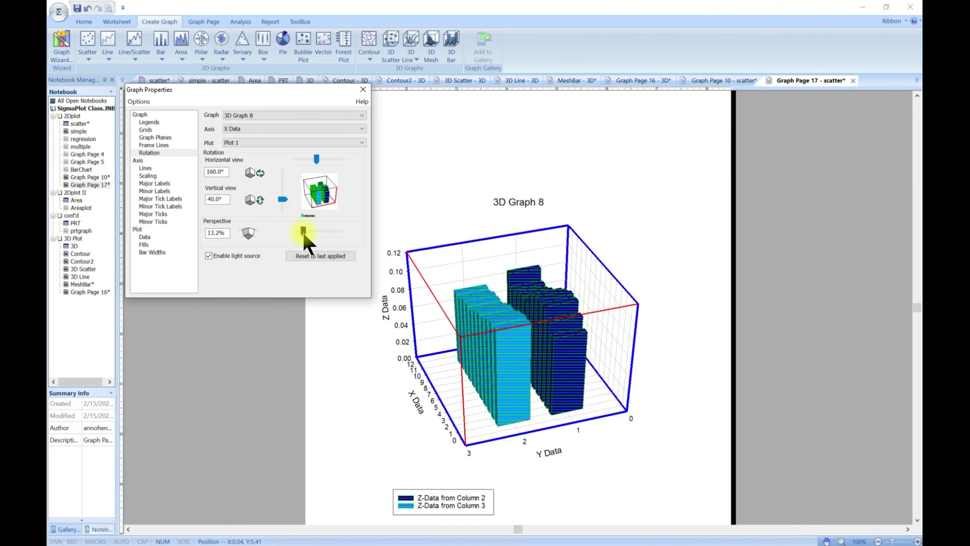